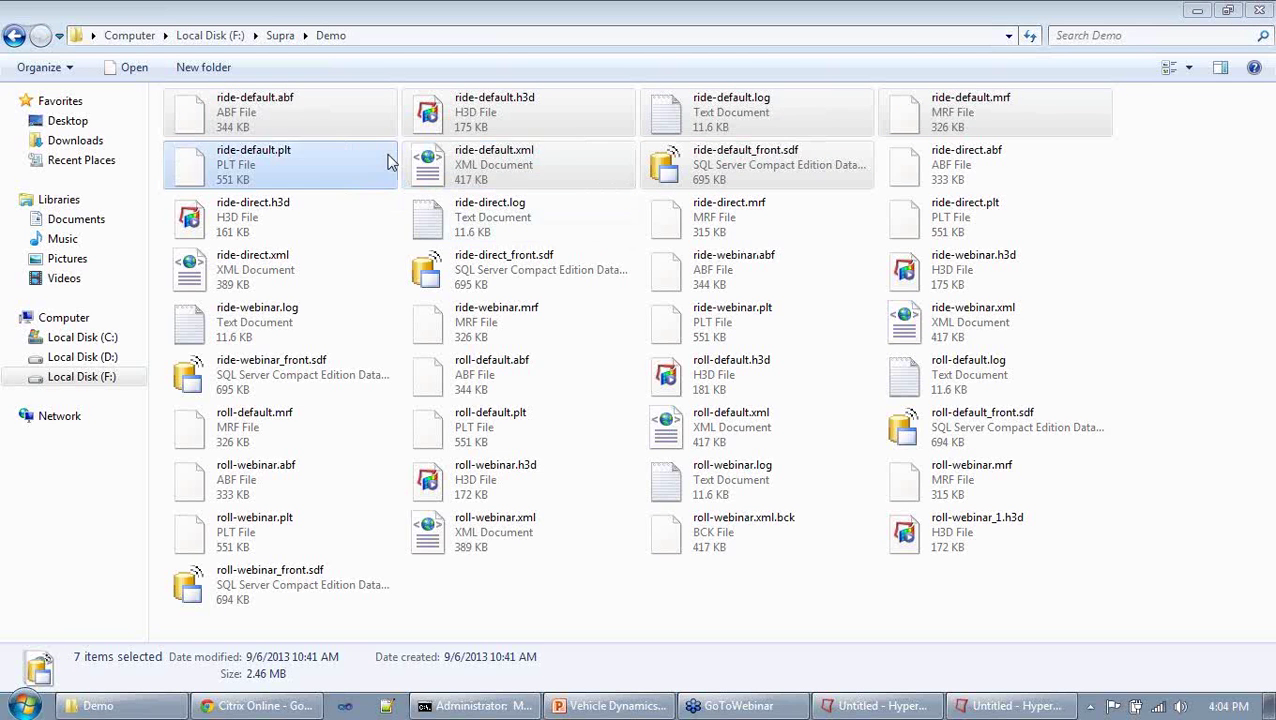
Open ride-default.h3d in HyperView Player and play the front suspension animation
{"action": "left_click", "coordinate": [520, 120]}
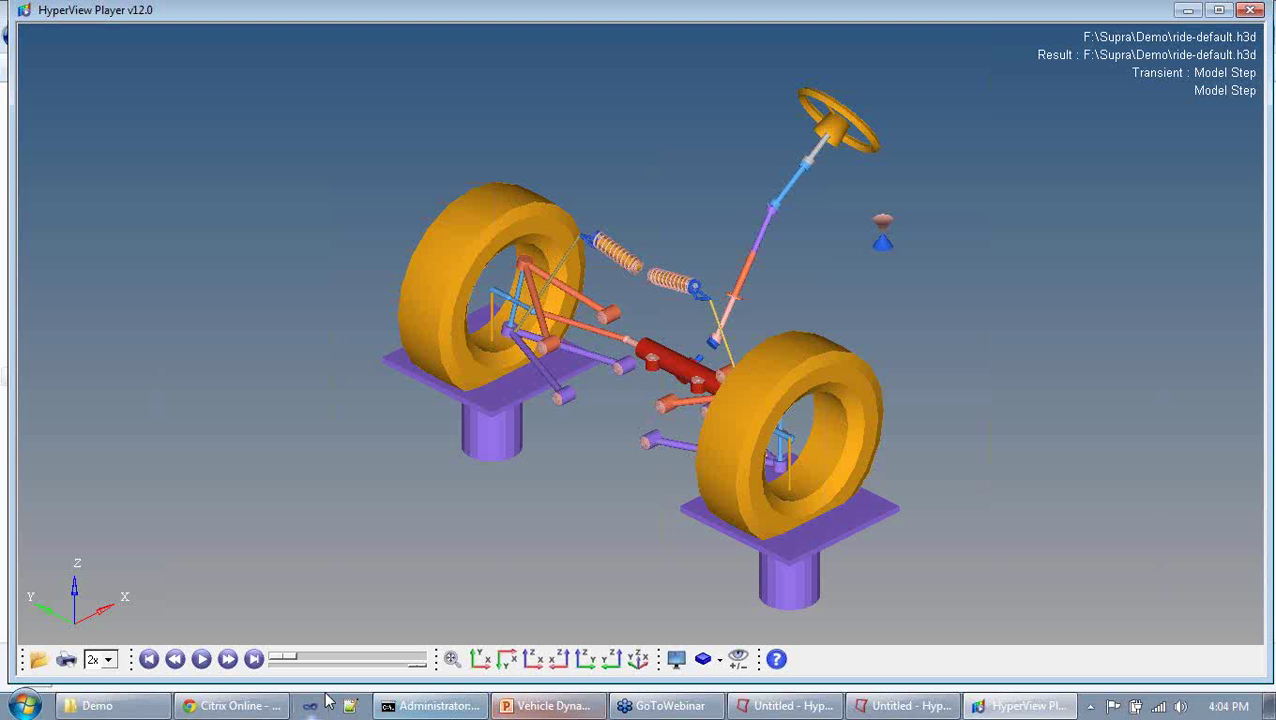
{"action": "left_click", "coordinate": [202, 660]}
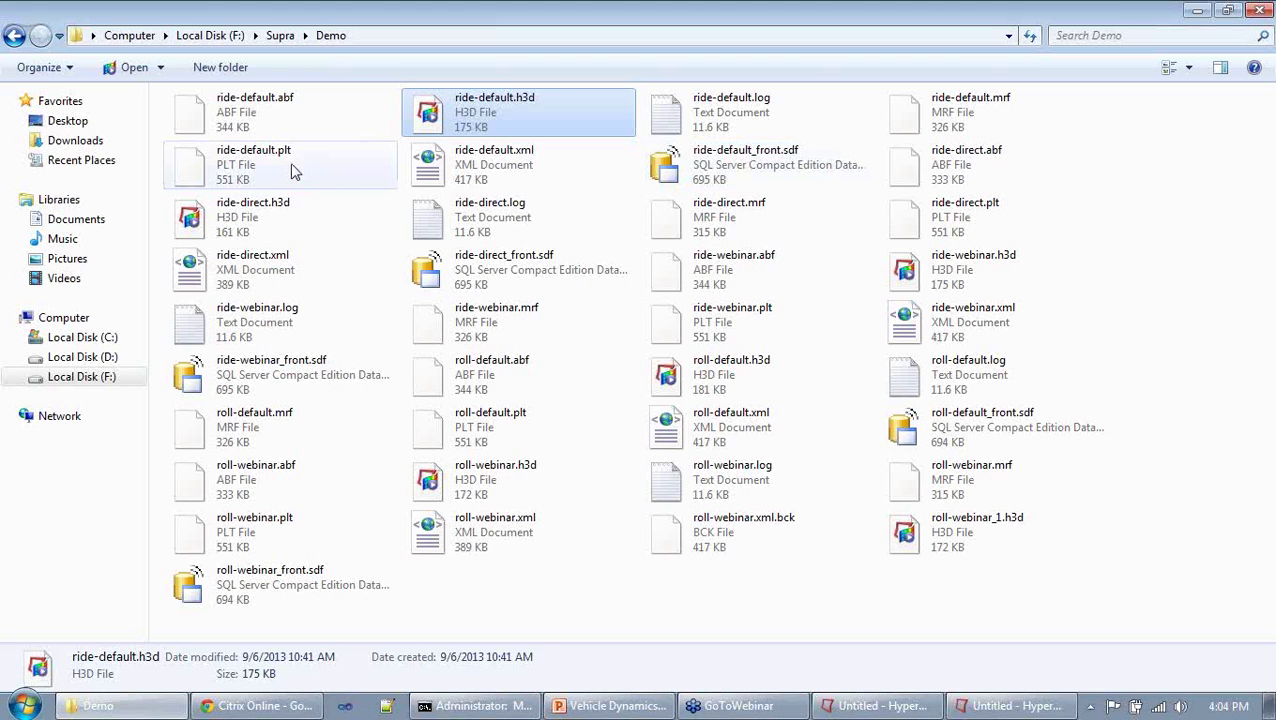
Point out the ride-default.plt file, then switch to HyperWorks and show the Left Caster and Kingpin Inclination Angle plot page
{"action": "left_click", "coordinate": [292, 170]}
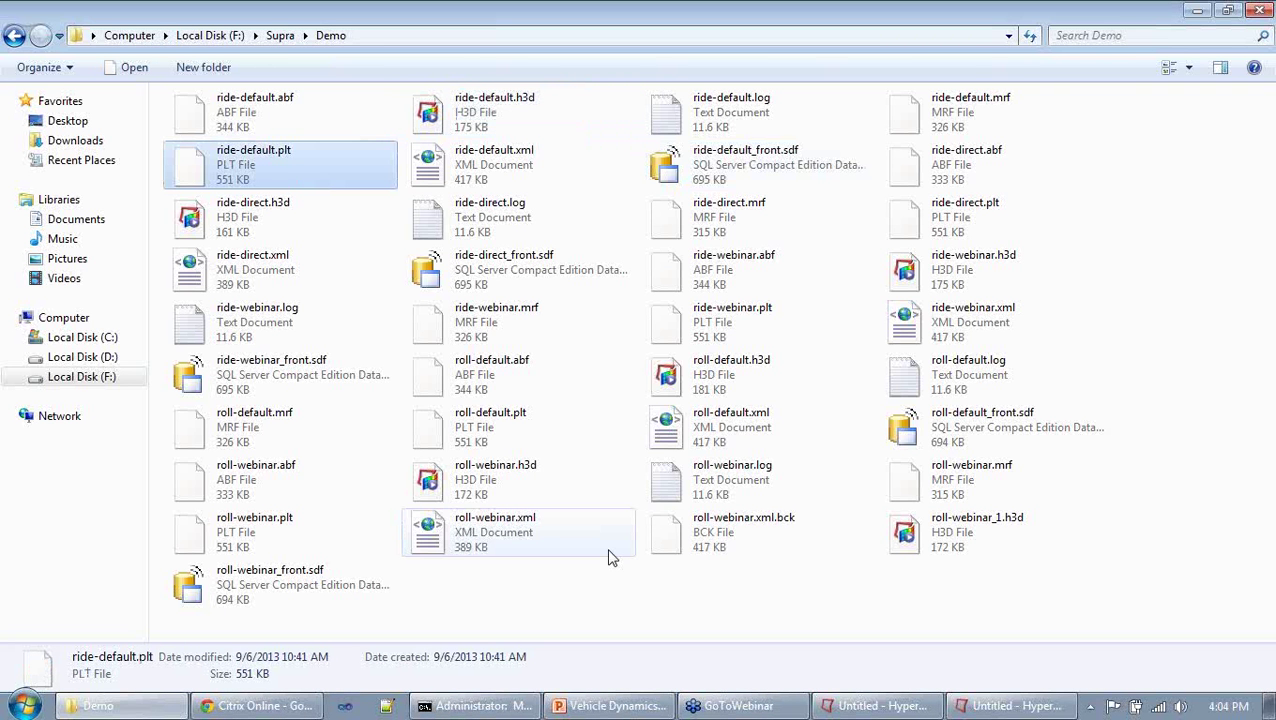
{"action": "left_click", "coordinate": [1012, 706]}
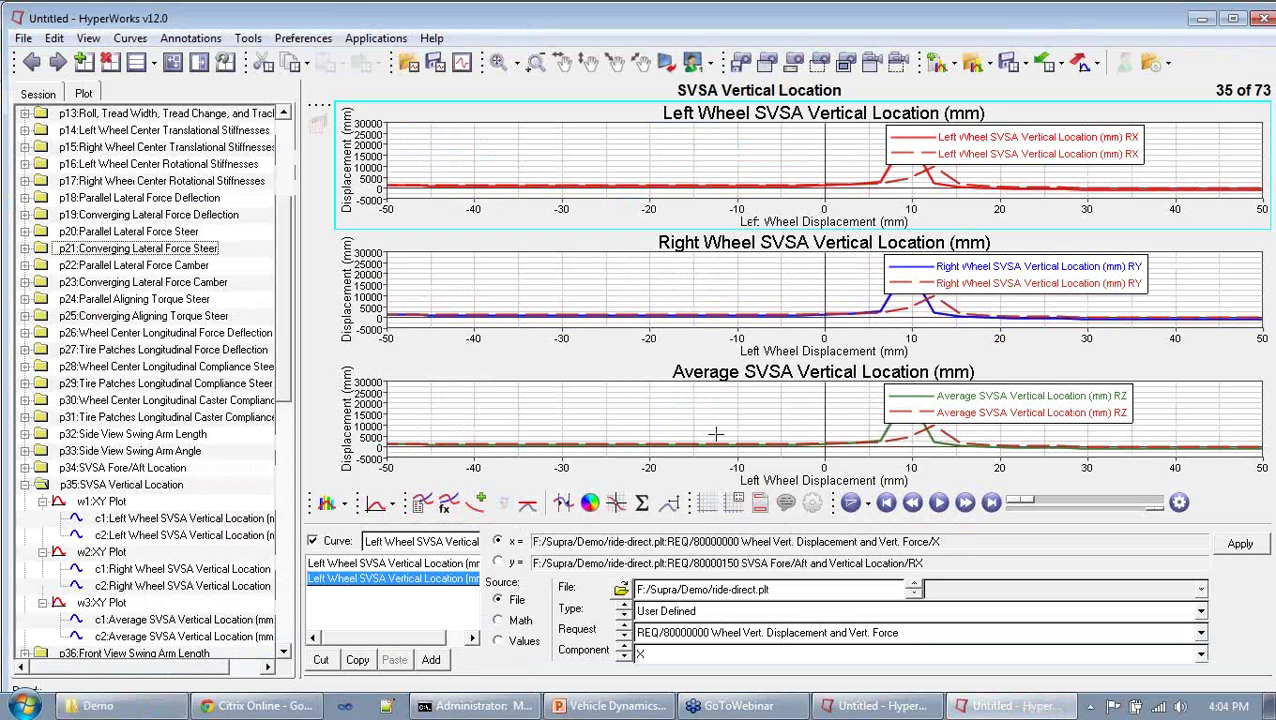
{"action": "scroll", "coordinate": [150, 300], "scroll_direction": "up", "scroll_amount": 4}
{"action": "left_click", "coordinate": [115, 148]}
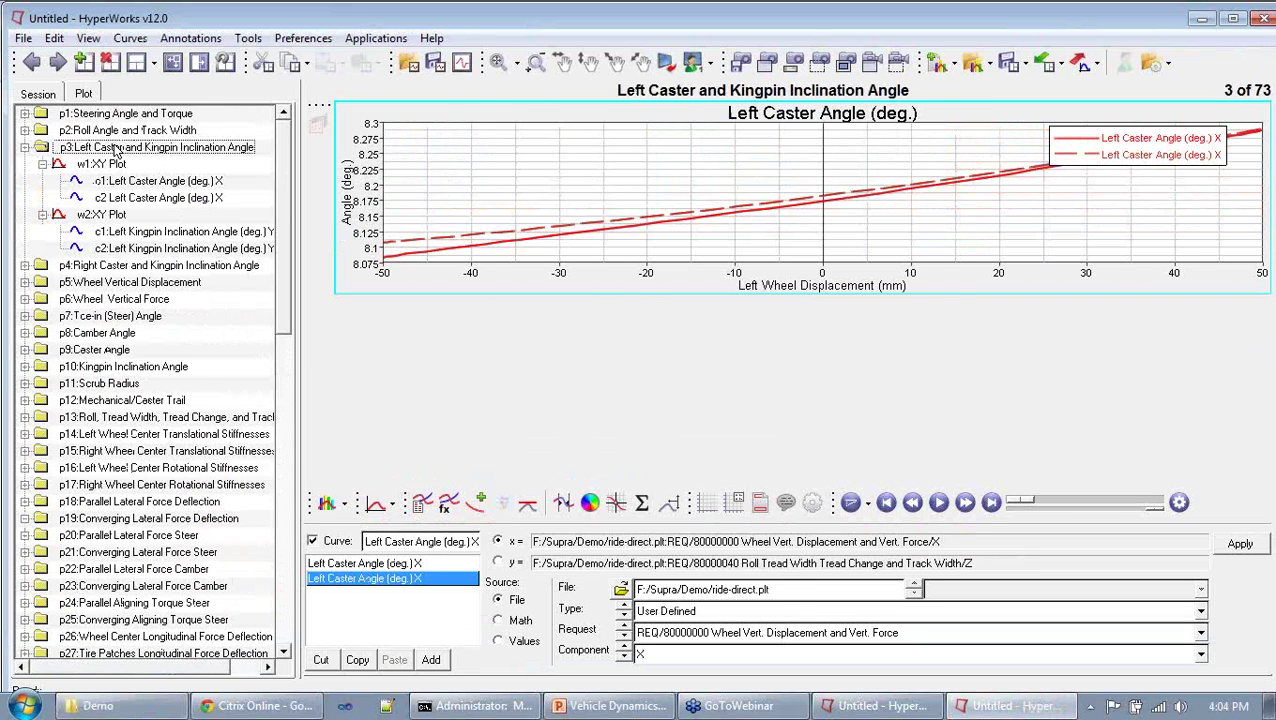
Return to the Demo folder, view the MotionSolve solver log in ride-default.log, and close it
{"action": "key", "text": "alt+Tab"}
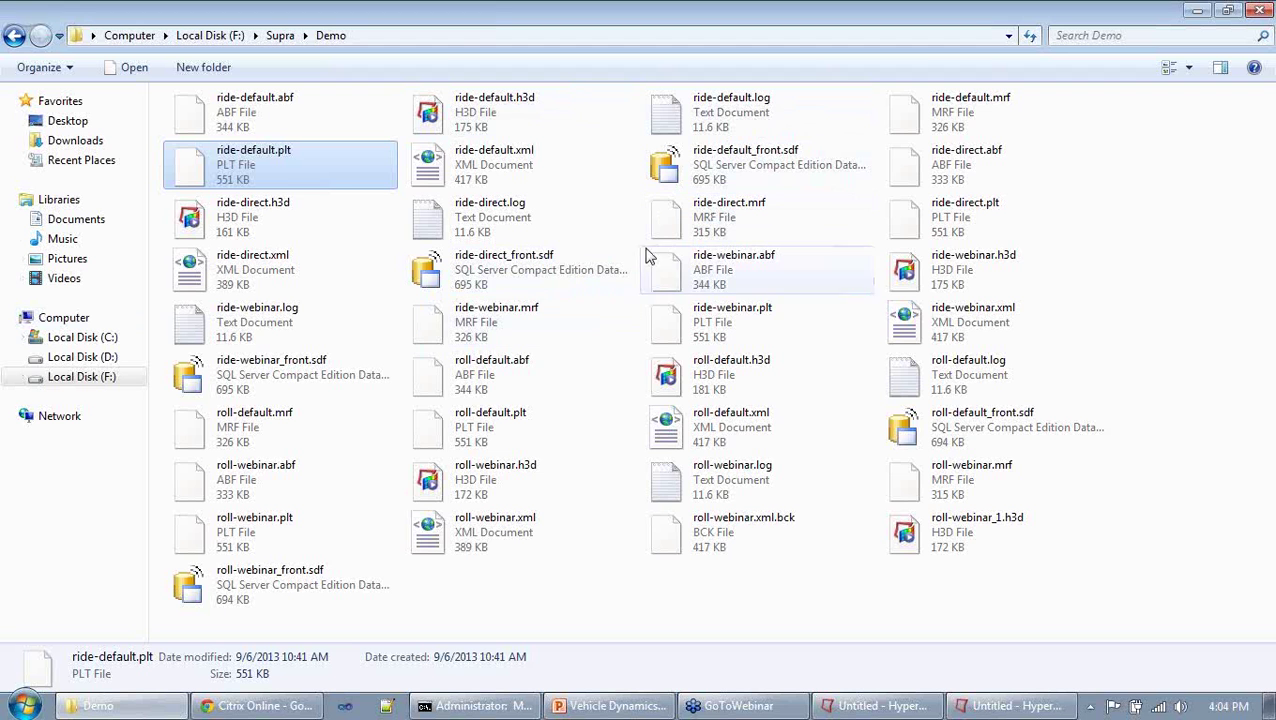
{"action": "double_click", "coordinate": [728, 119]}
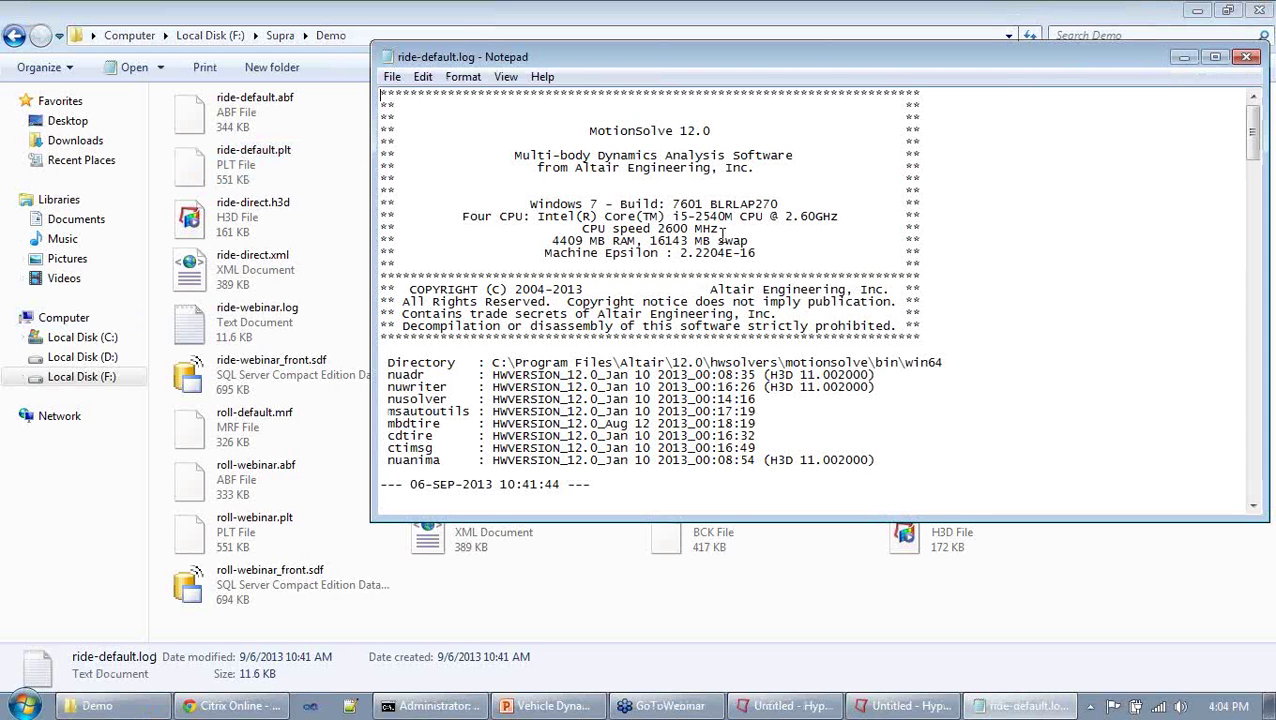
{"action": "key", "text": "alt+F4"}
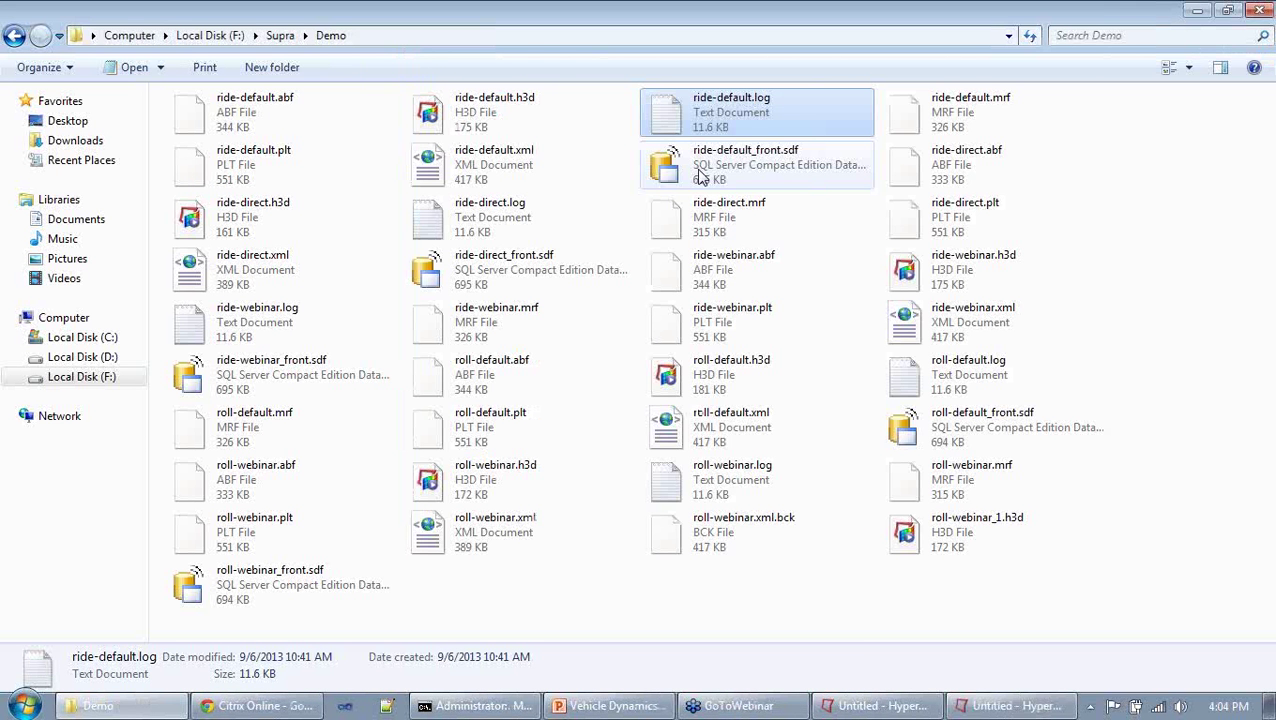
{"action": "key", "text": "alt+Tab"}
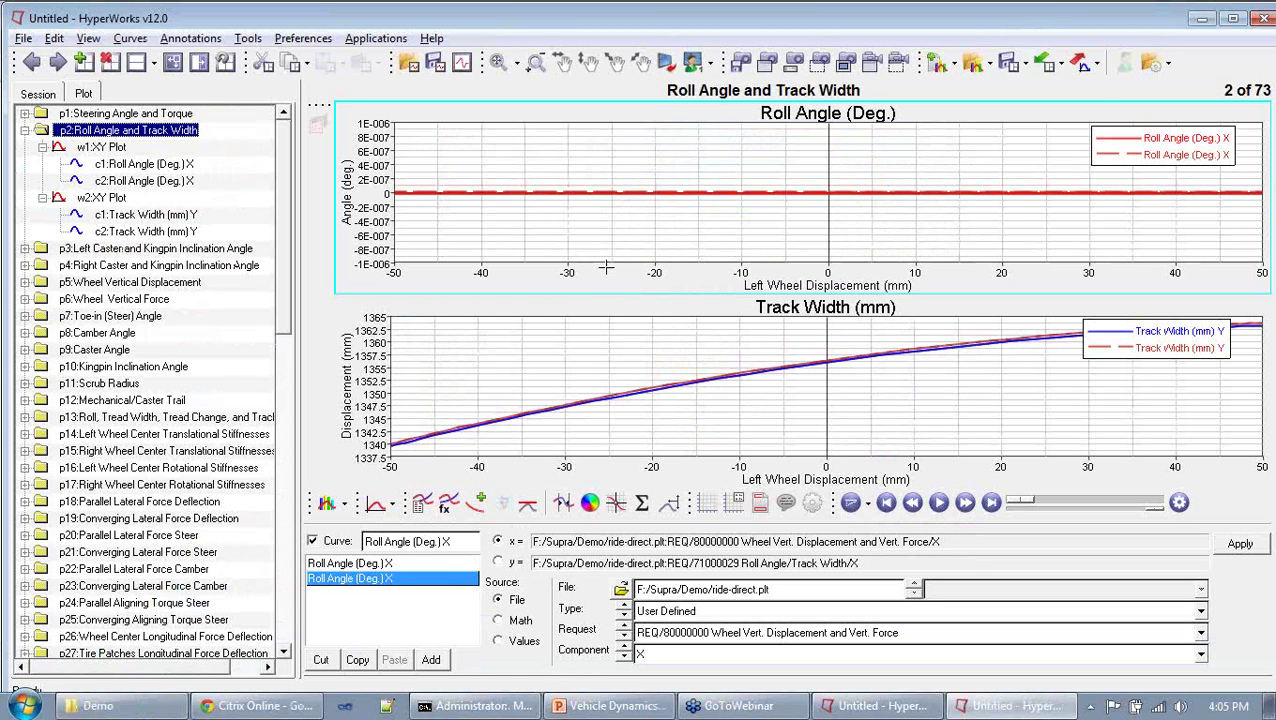
{"action": "key", "text": "alt+Tab"}
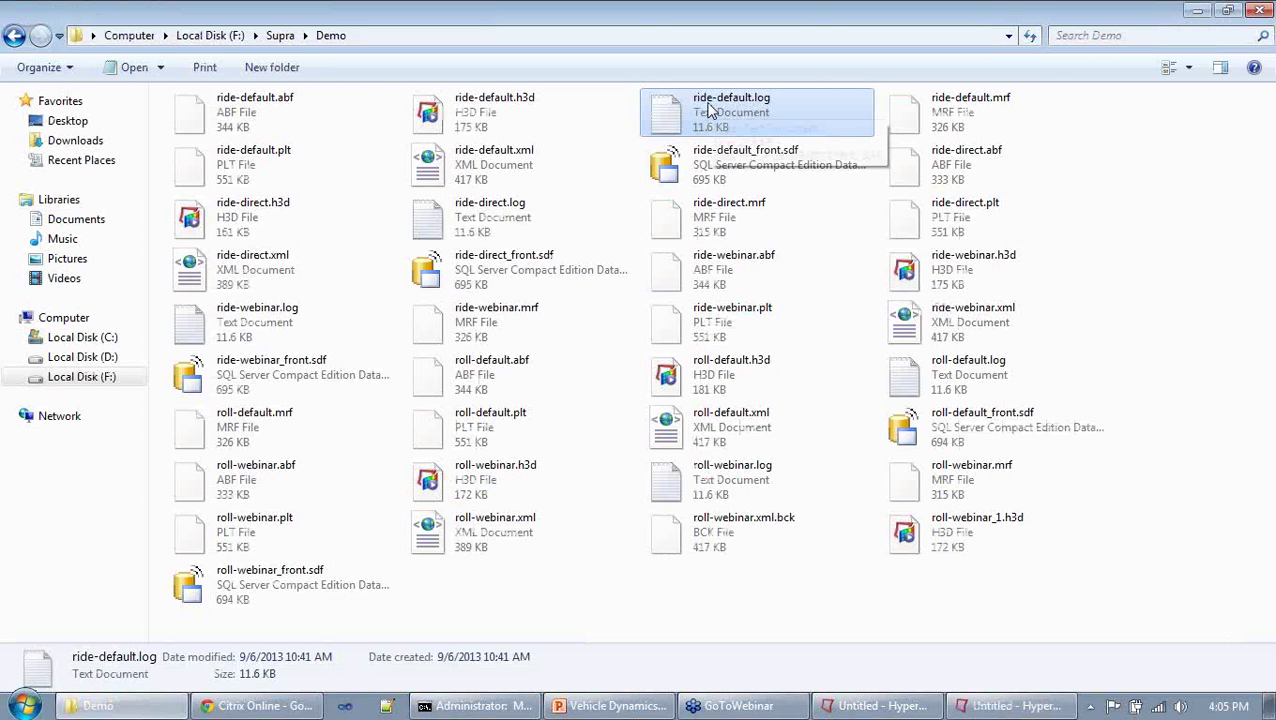
{"action": "double_click", "coordinate": [710, 110]}
{"action": "key", "text": "alt+F4"}
Switch back to HyperWorks and change the Roll Angle plot window to TextView, accepting the erasure of its data
{"action": "key", "text": "alt+Tab"}
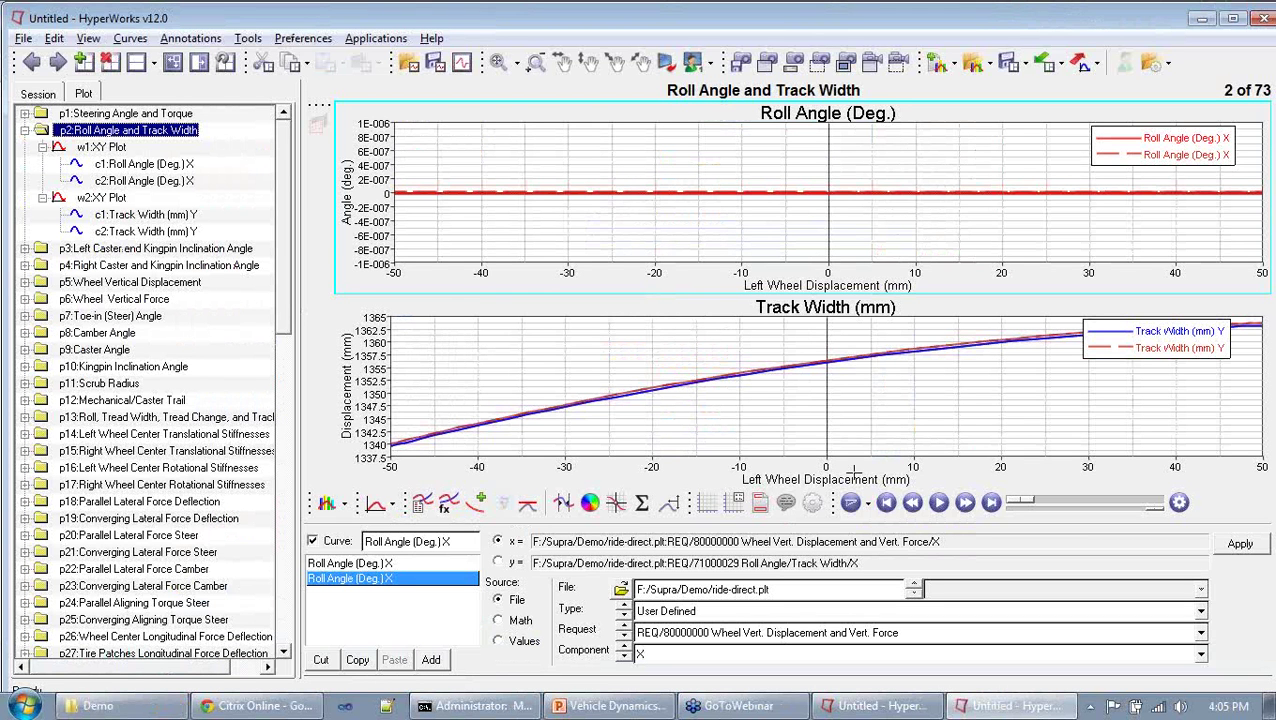
{"action": "key", "text": "alt+Tab"}
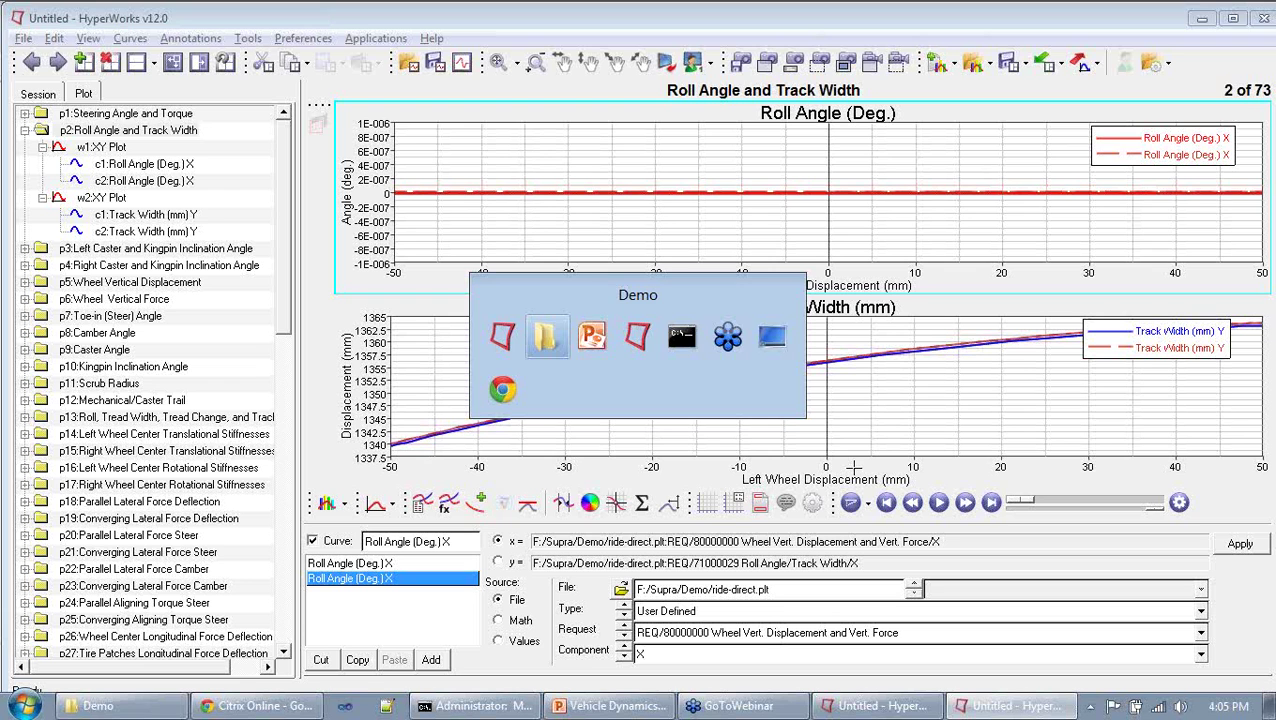
{"action": "key", "text": "alt+Tab"}
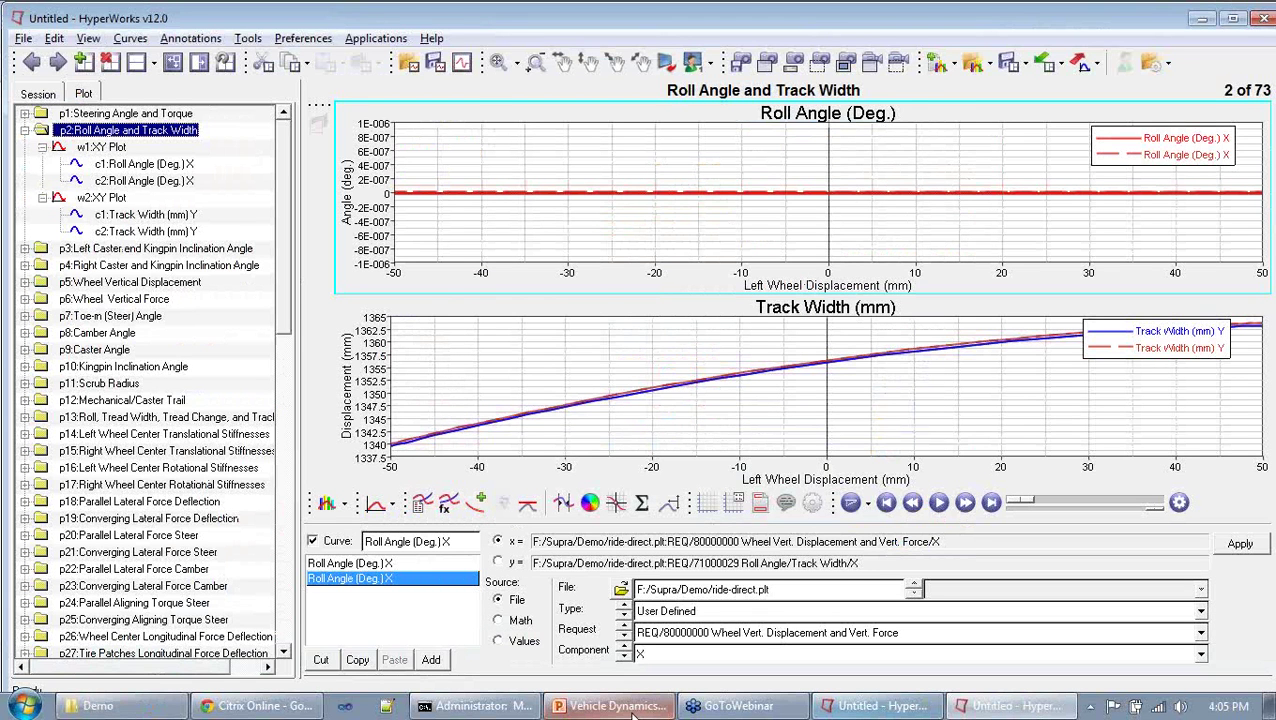
{"action": "left_click", "coordinate": [330, 503]}
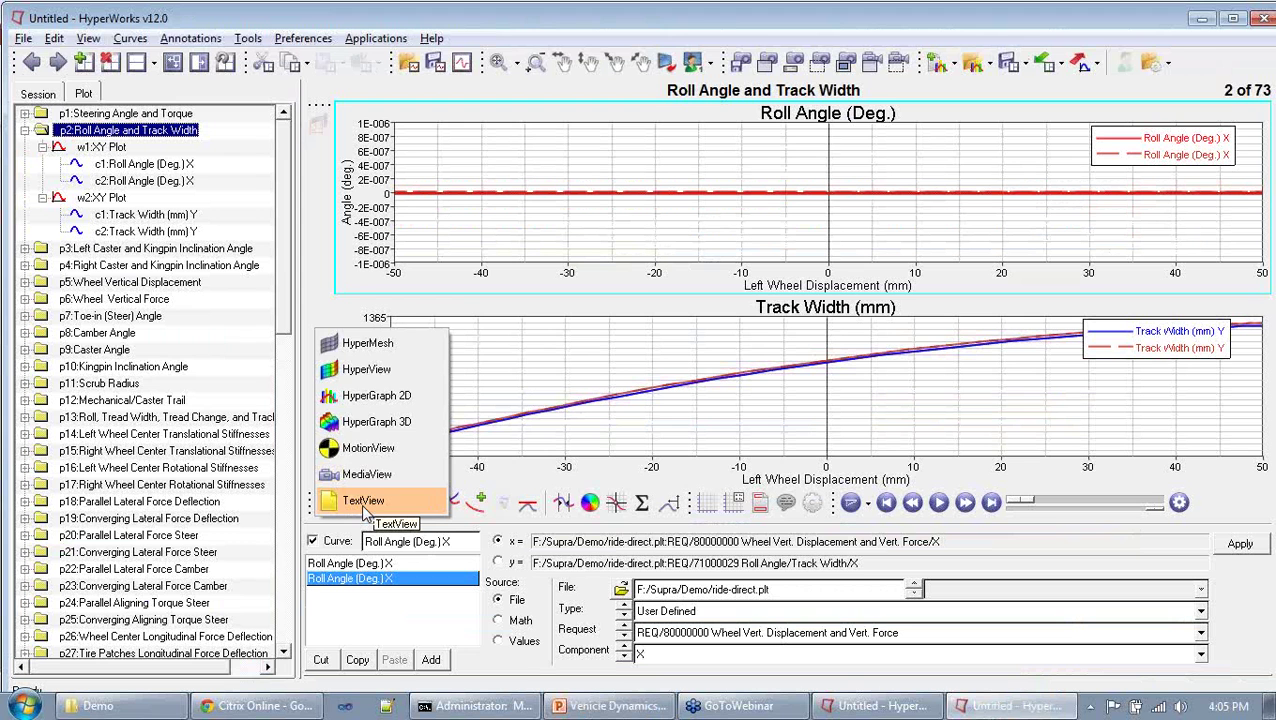
{"action": "left_click", "coordinate": [364, 509]}
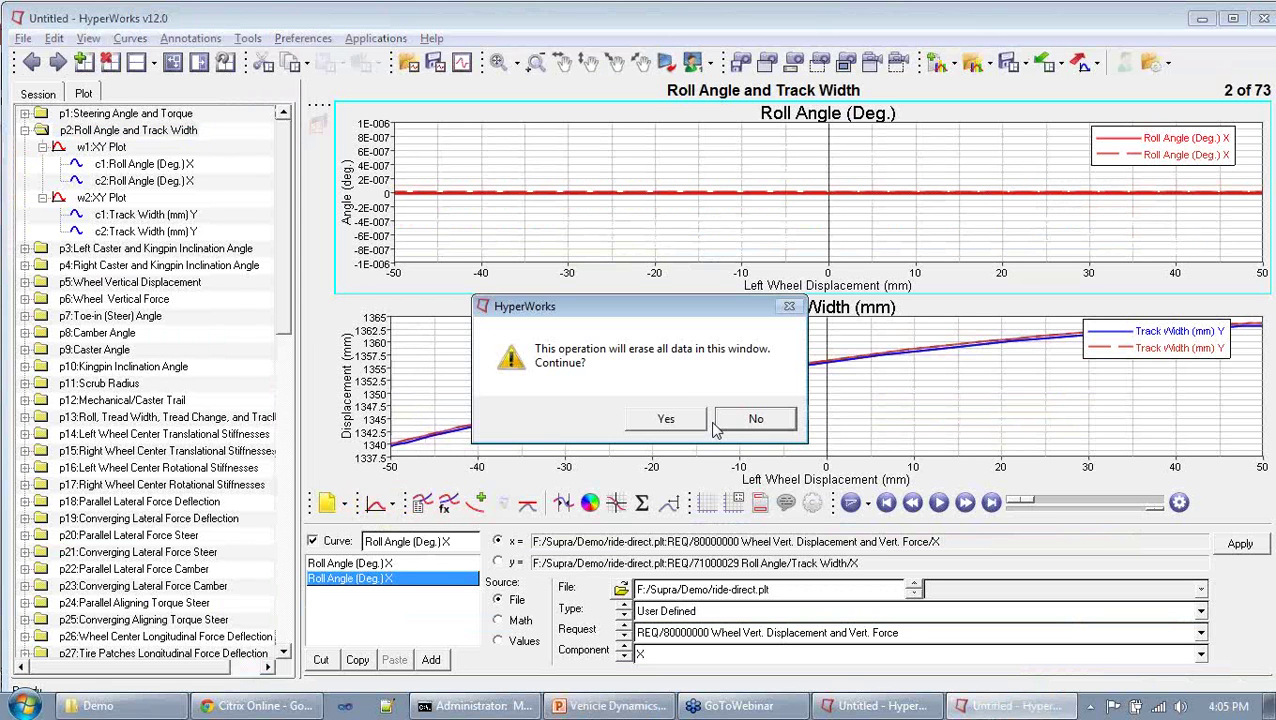
{"action": "left_click", "coordinate": [666, 418]}
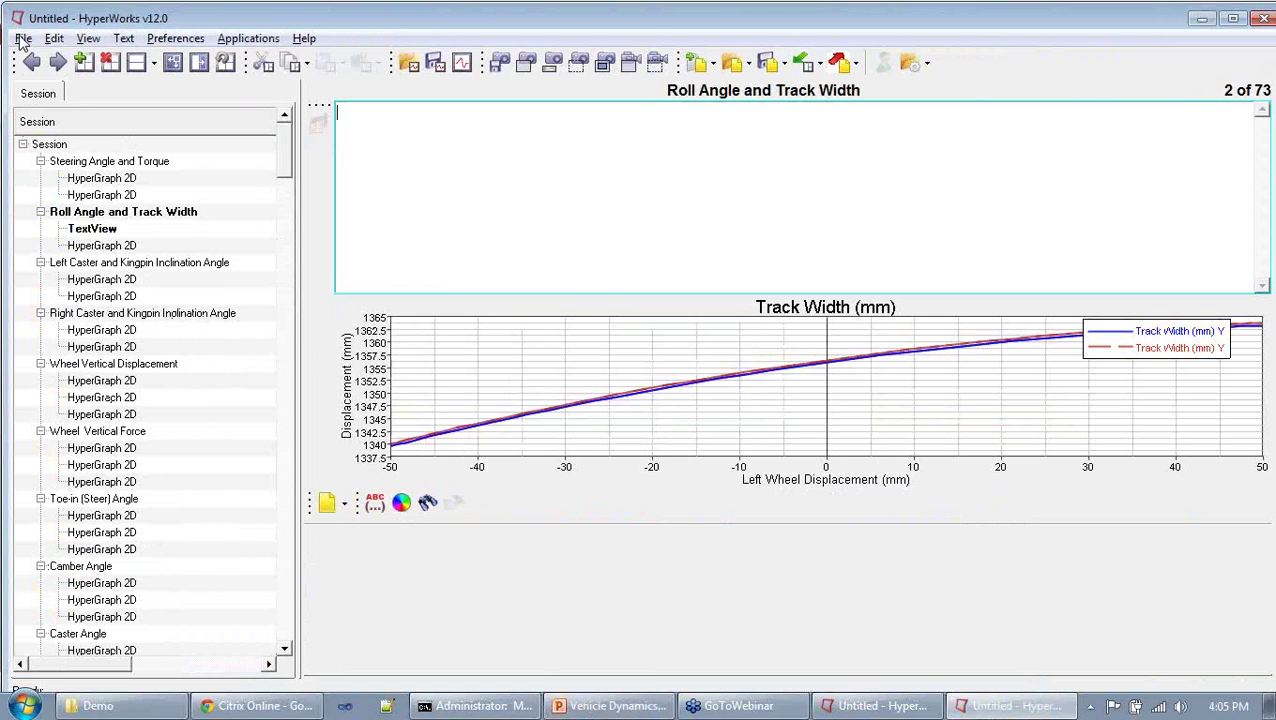
Add a new TextView page to the session and start opening a document in it
{"action": "left_click", "coordinate": [84, 62]}
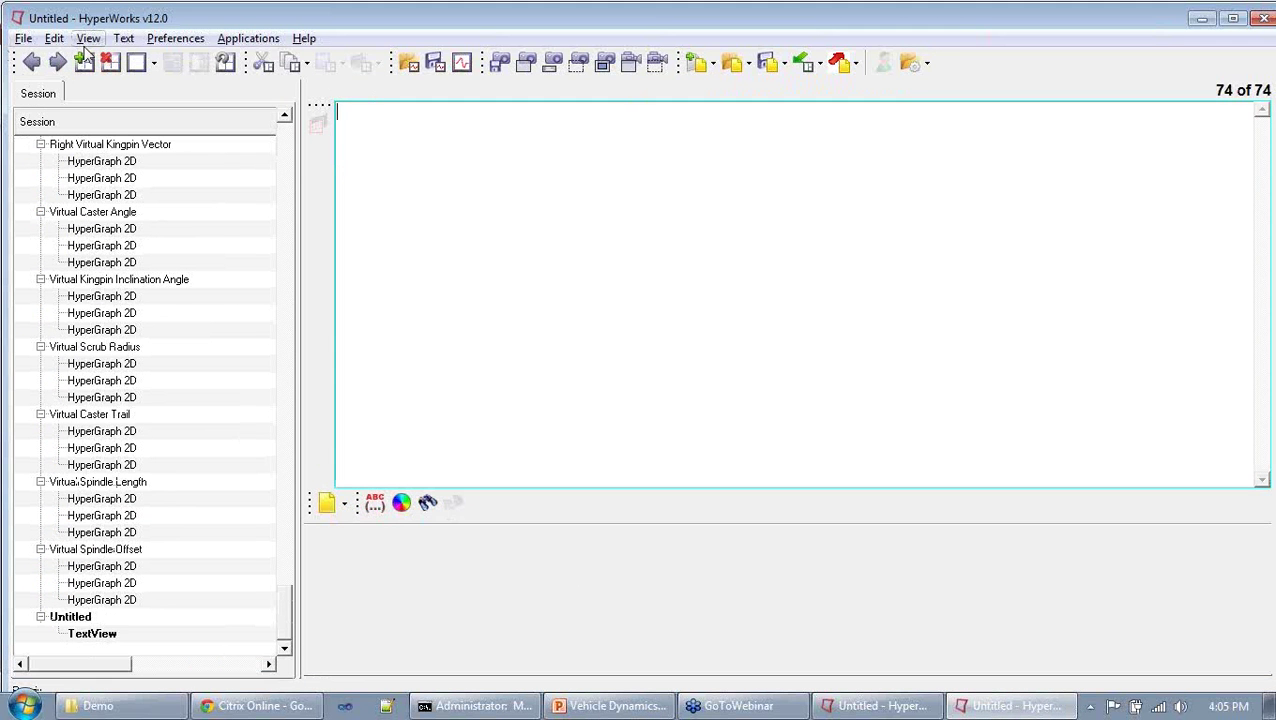
{"action": "left_click", "coordinate": [54, 38]}
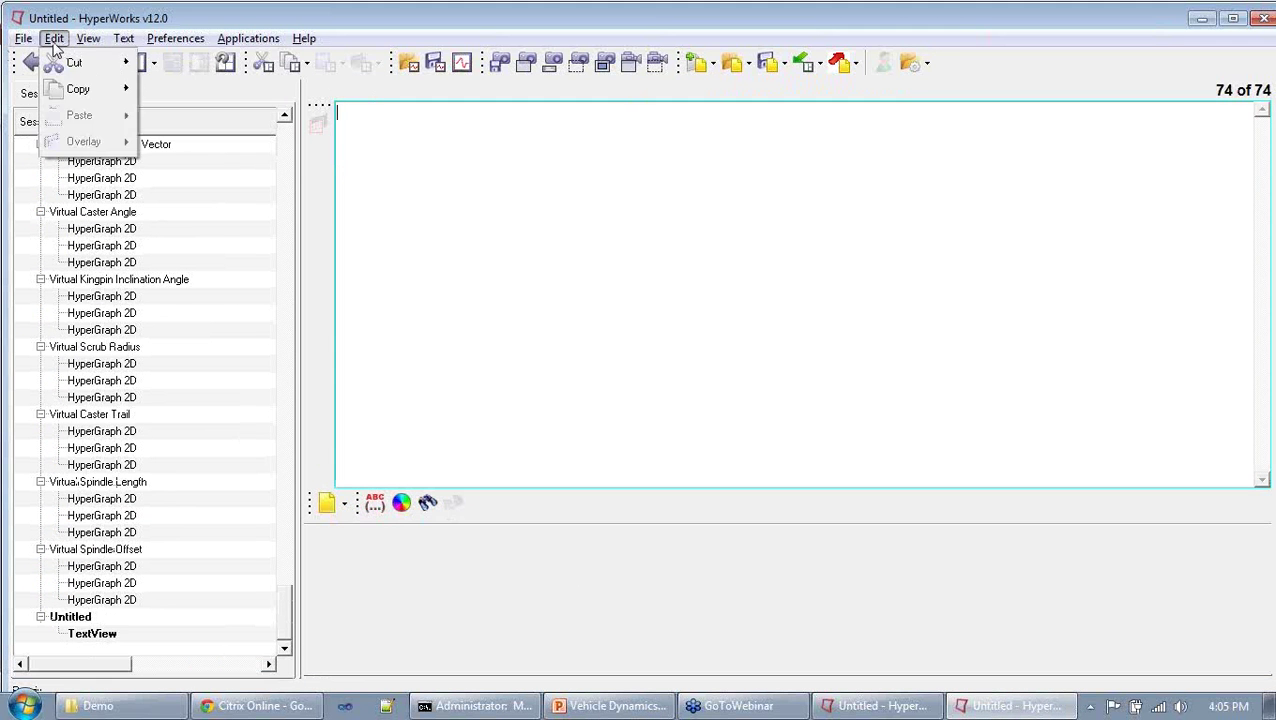
{"action": "mouse_move", "coordinate": [23, 38]}
{"action": "mouse_move", "coordinate": [45, 88]}
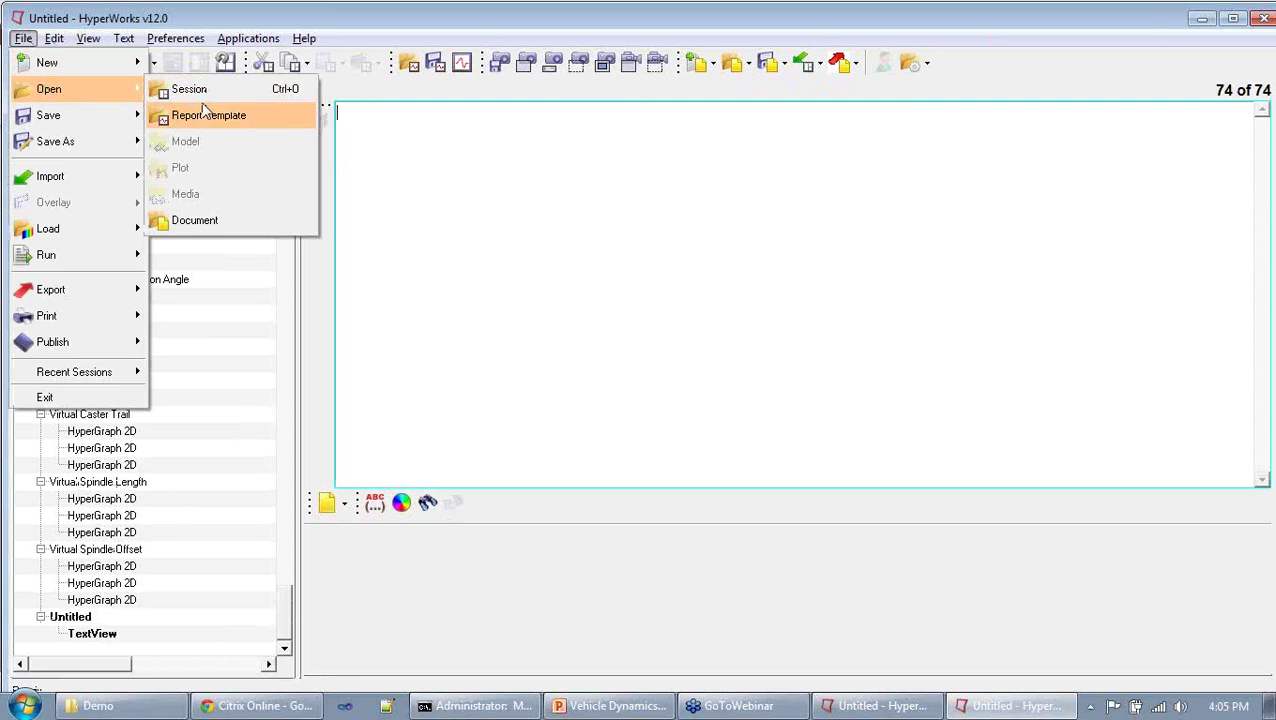
{"action": "left_click", "coordinate": [194, 220]}
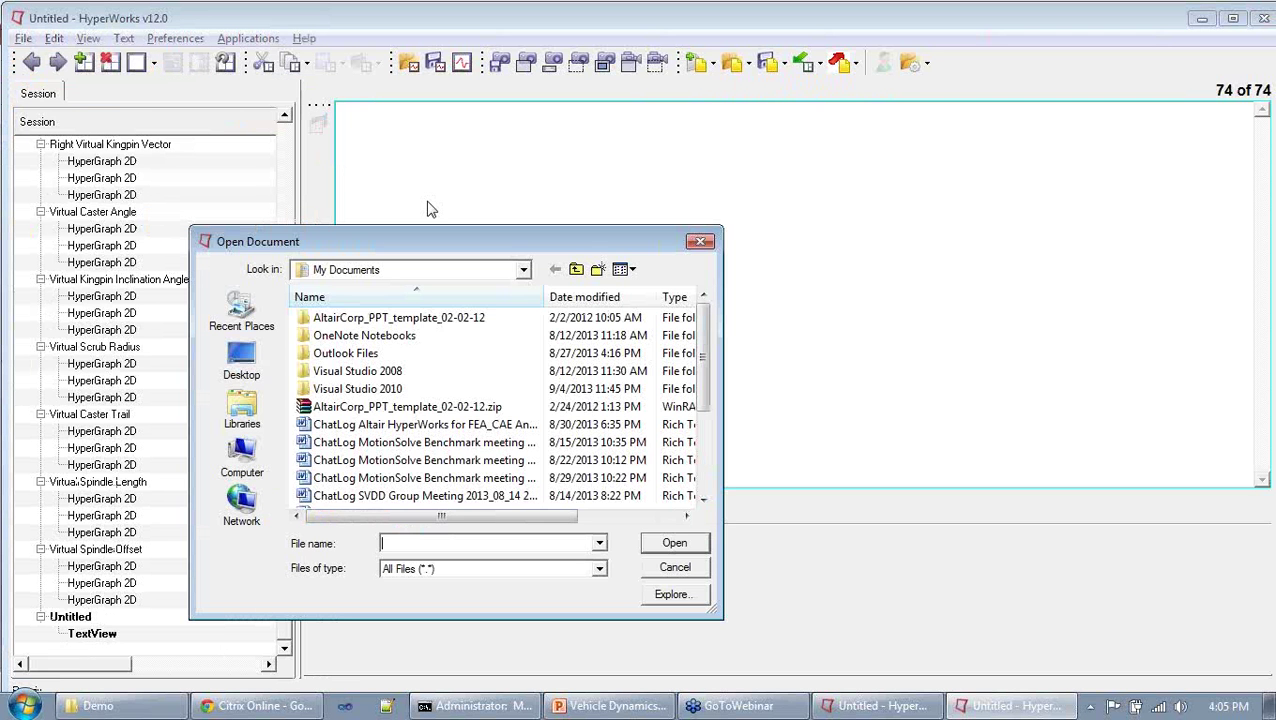
{"action": "type", "text": "http://www."}
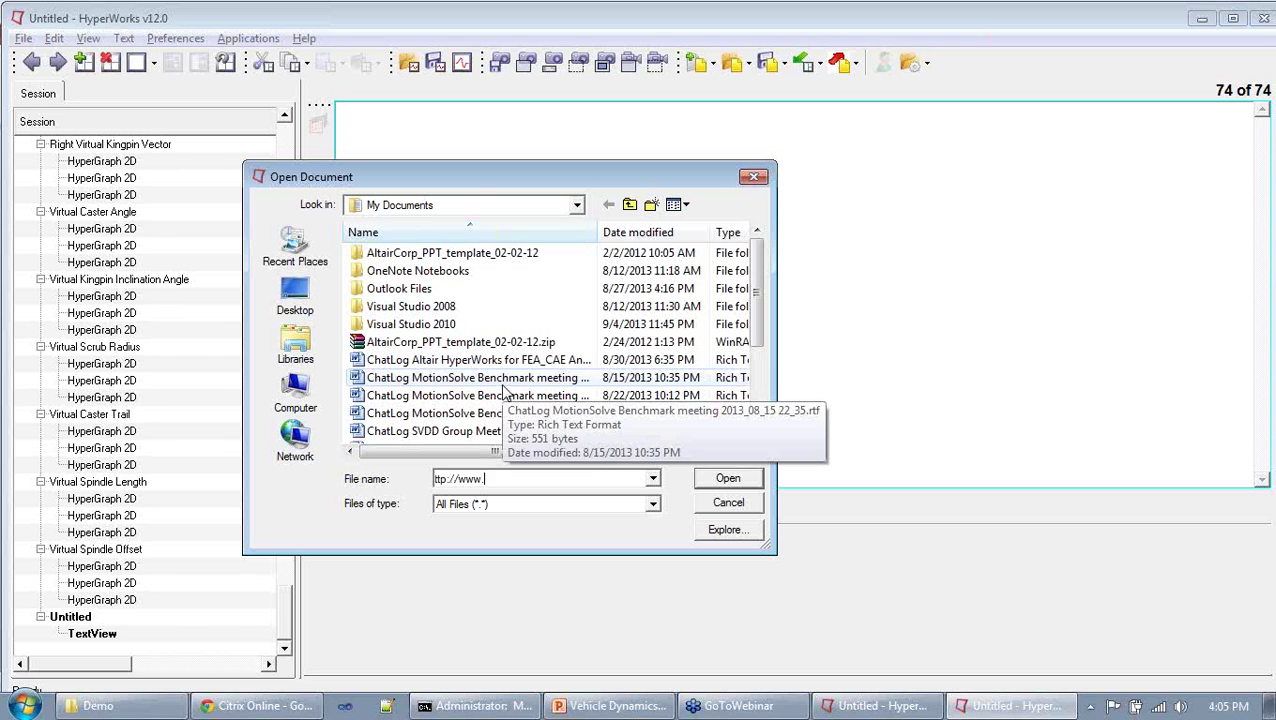
{"action": "key", "text": "BackSpace"}
{"action": "key", "text": "BackSpace"}
{"action": "key", "text": "BackSpace"}
{"action": "key", "text": "BackSpace"}
{"action": "key", "text": "BackSpace"}
{"action": "key", "text": "BackSpace"}
{"action": "key", "text": "BackSpace"}
{"action": "key", "text": "BackSpace"}
{"action": "key", "text": "BackSpace"}
{"action": "key", "text": "BackSpace"}
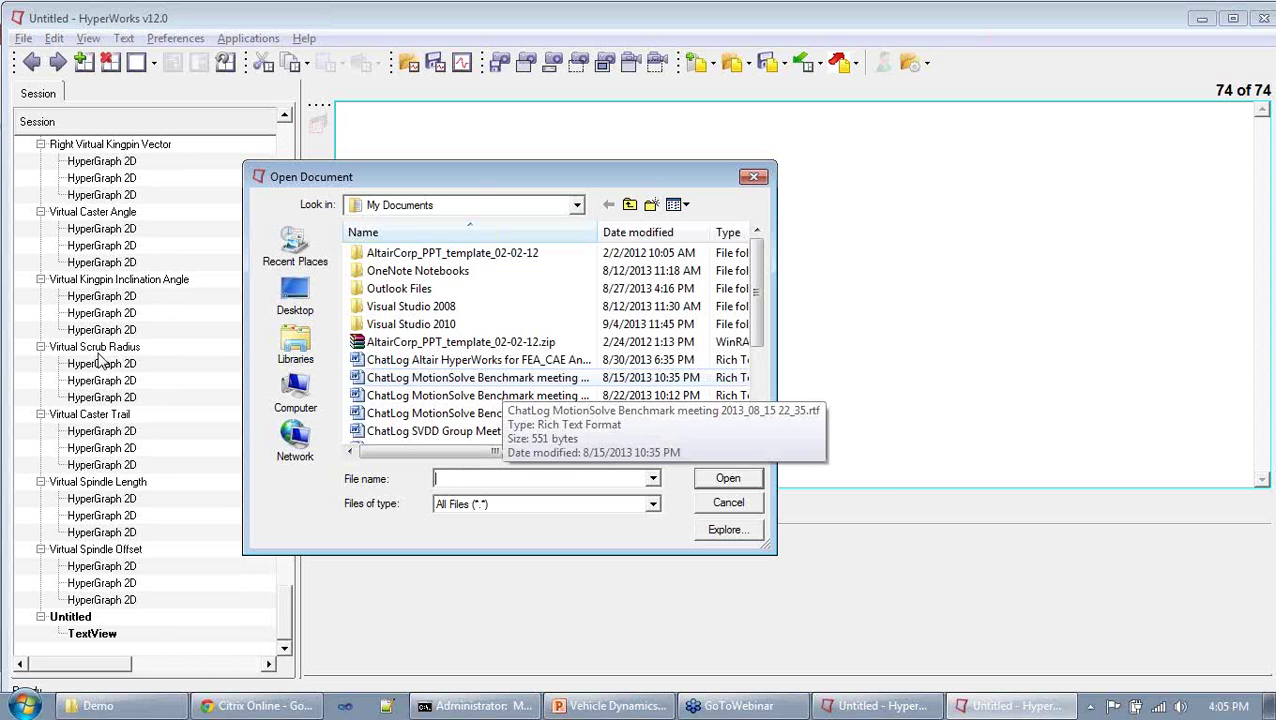
Open the document ride-default_front.sdf from the Supra\Demo folder on drive F
{"action": "left_click", "coordinate": [295, 395]}
{"action": "double_click", "coordinate": [427, 368]}
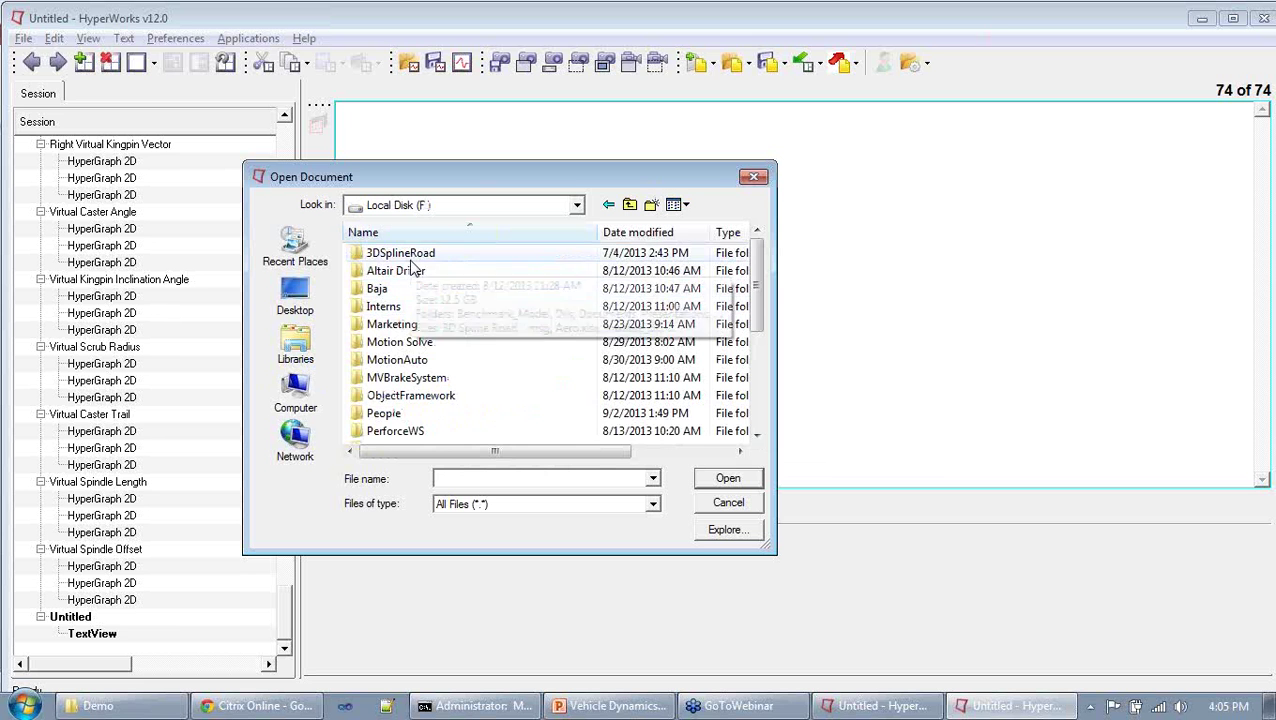
{"action": "scroll", "coordinate": [418, 323], "scroll_direction": "down", "scroll_amount": 4}
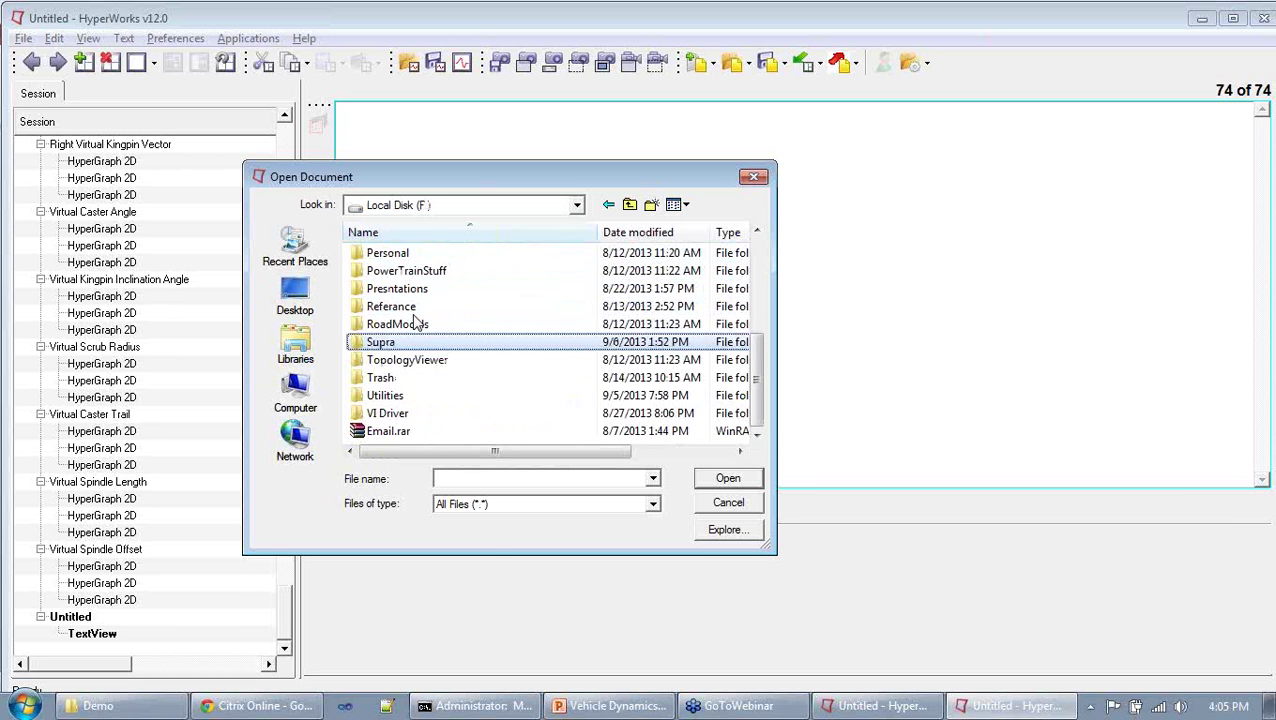
{"action": "double_click", "coordinate": [400, 342]}
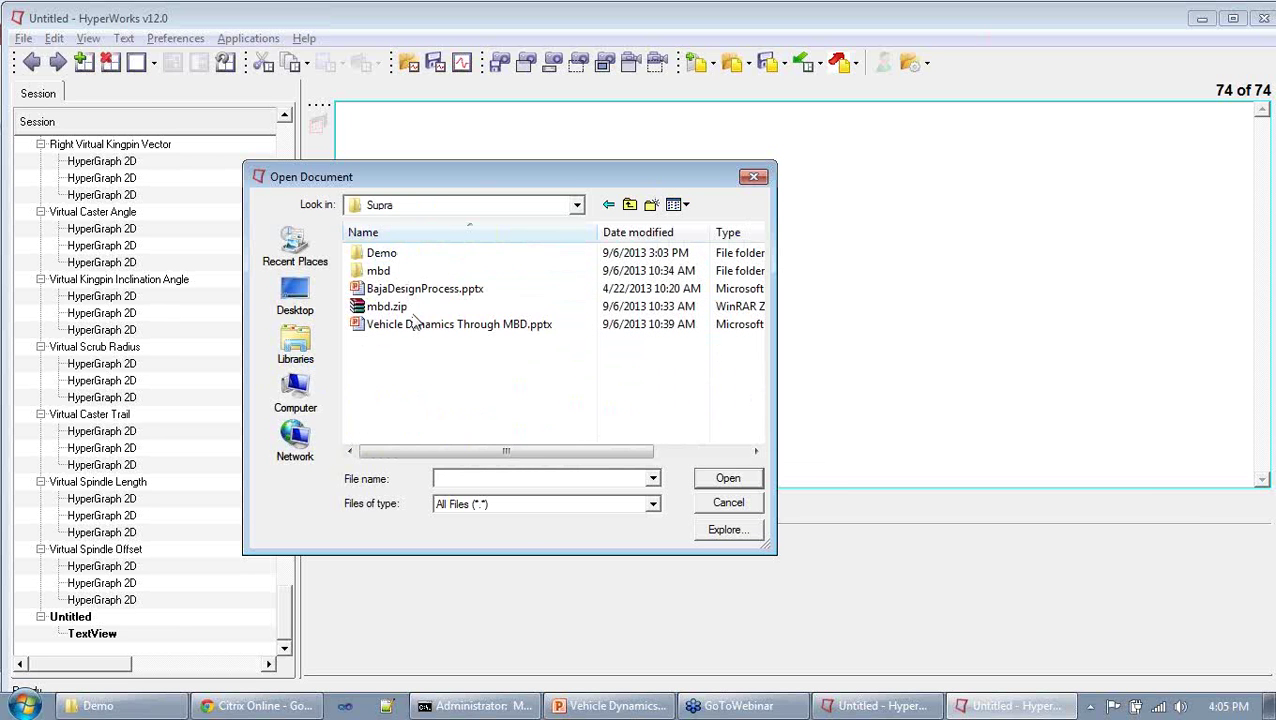
{"action": "double_click", "coordinate": [390, 256]}
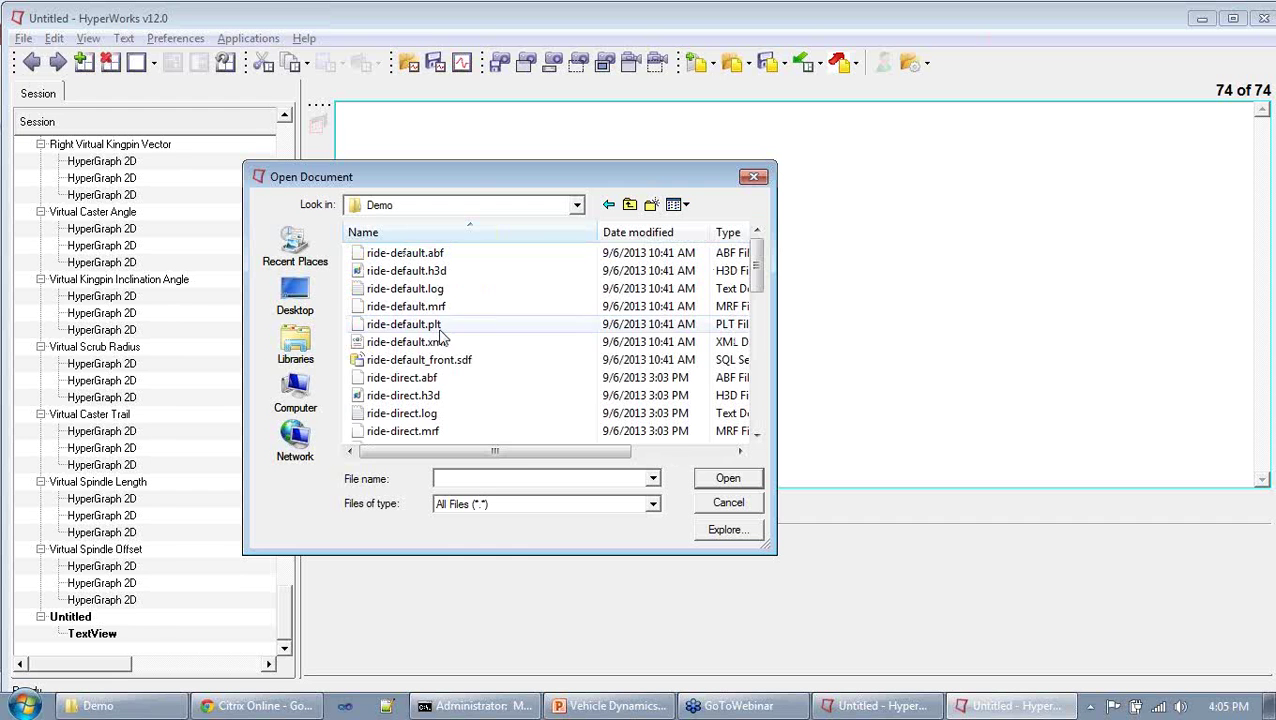
{"action": "left_click", "coordinate": [440, 360]}
{"action": "left_click", "coordinate": [749, 487]}
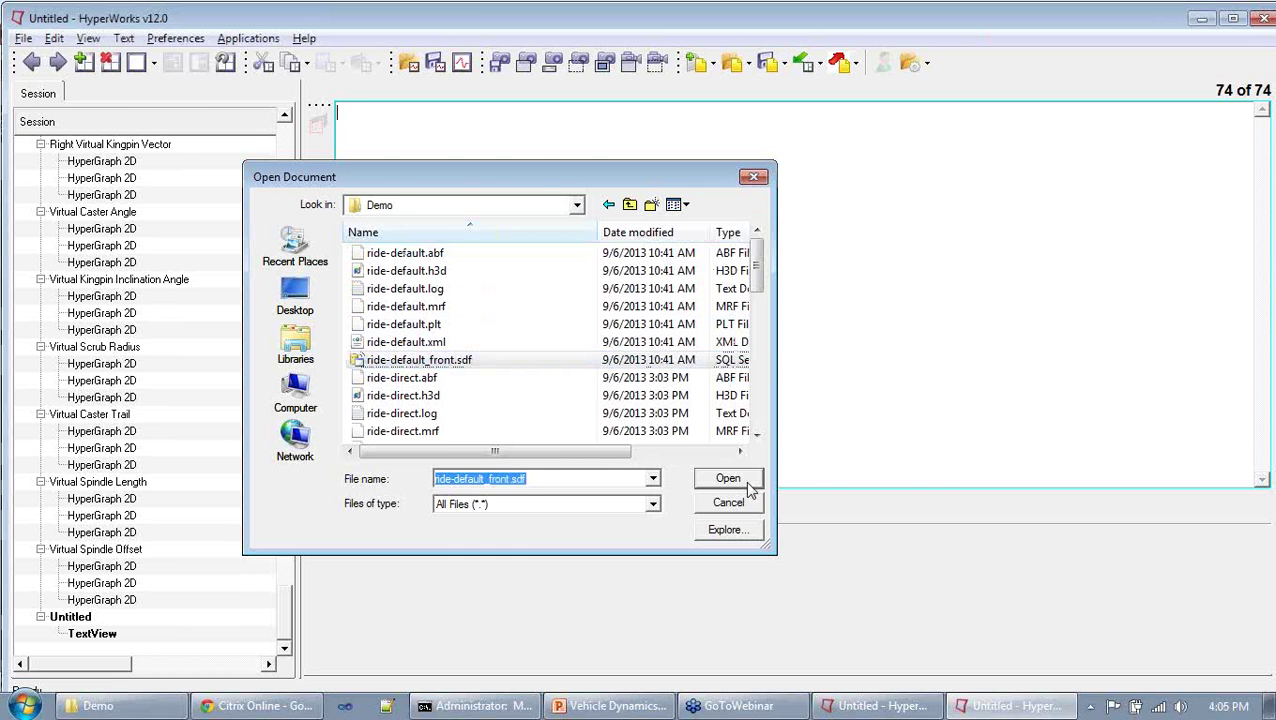
Examine the front axle SDF output at time 0.0000 sec, from the wheel and steering factors to the stiffness, compliance and swing arm factors
{"action": "left_click", "coordinate": [587, 196]}
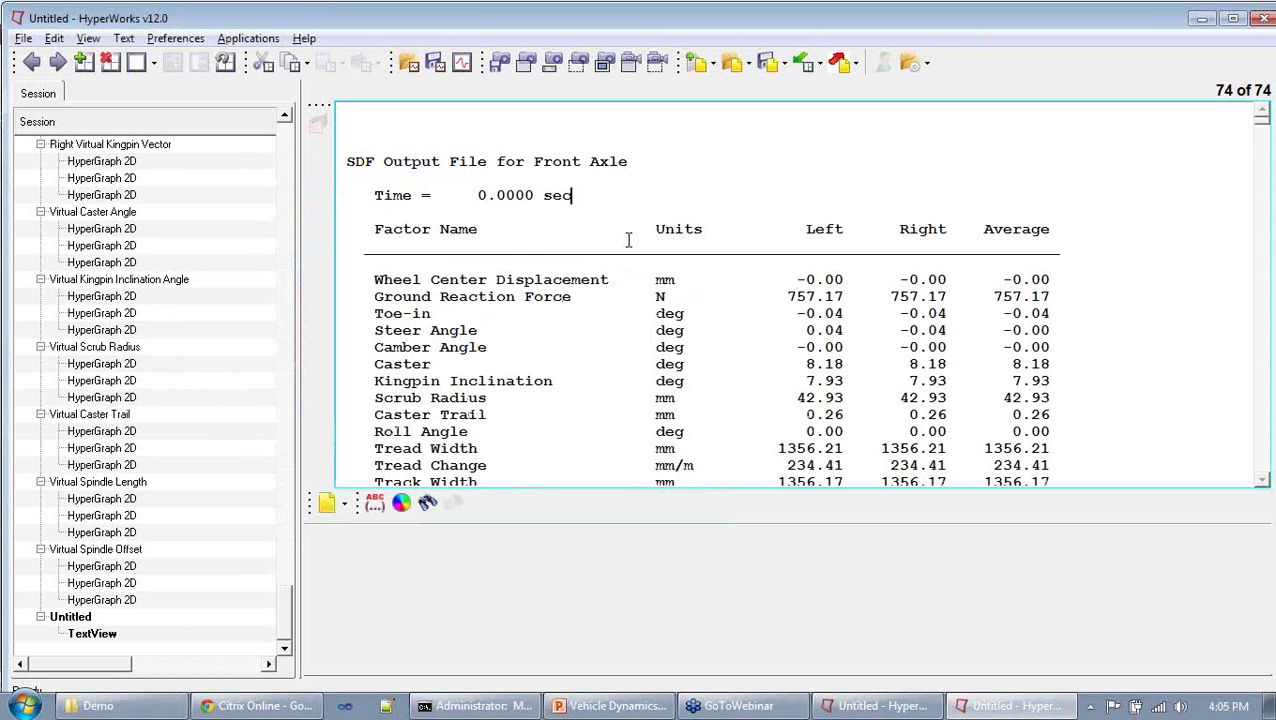
{"action": "scroll", "coordinate": [630, 240], "scroll_direction": "down", "scroll_amount": 2}
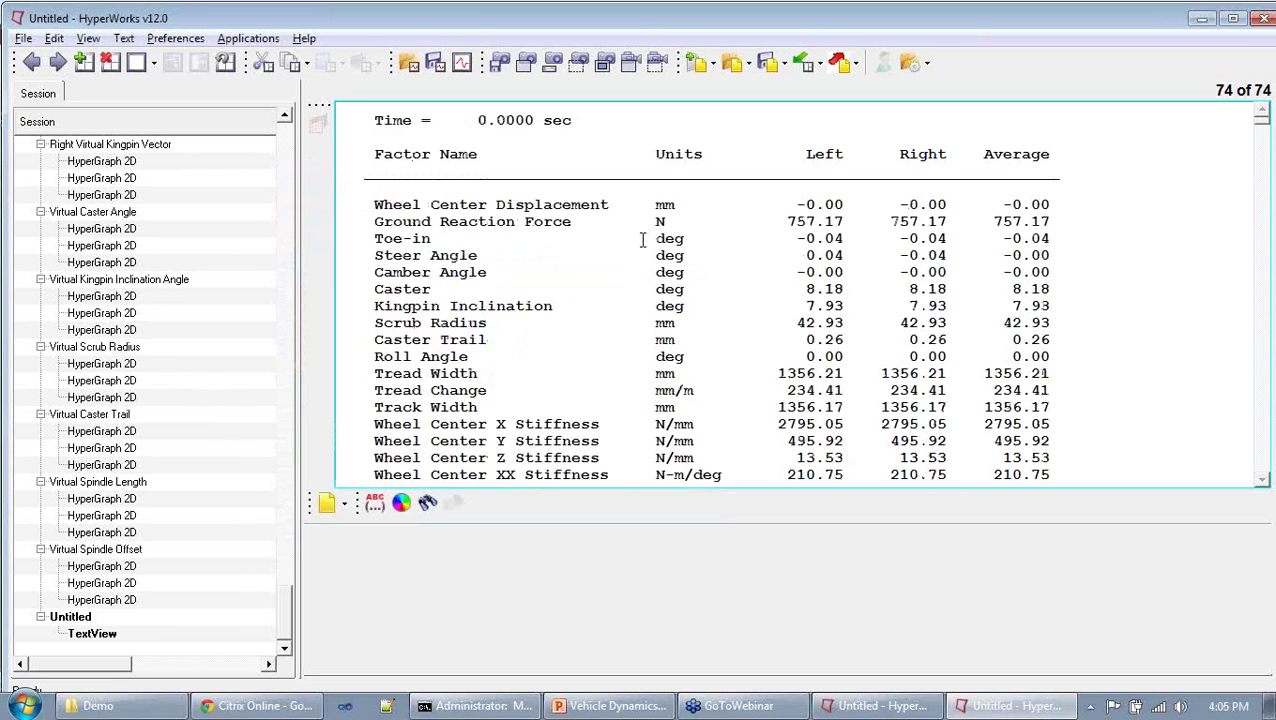
{"action": "scroll", "coordinate": [700, 244], "scroll_direction": "up", "scroll_amount": 1}
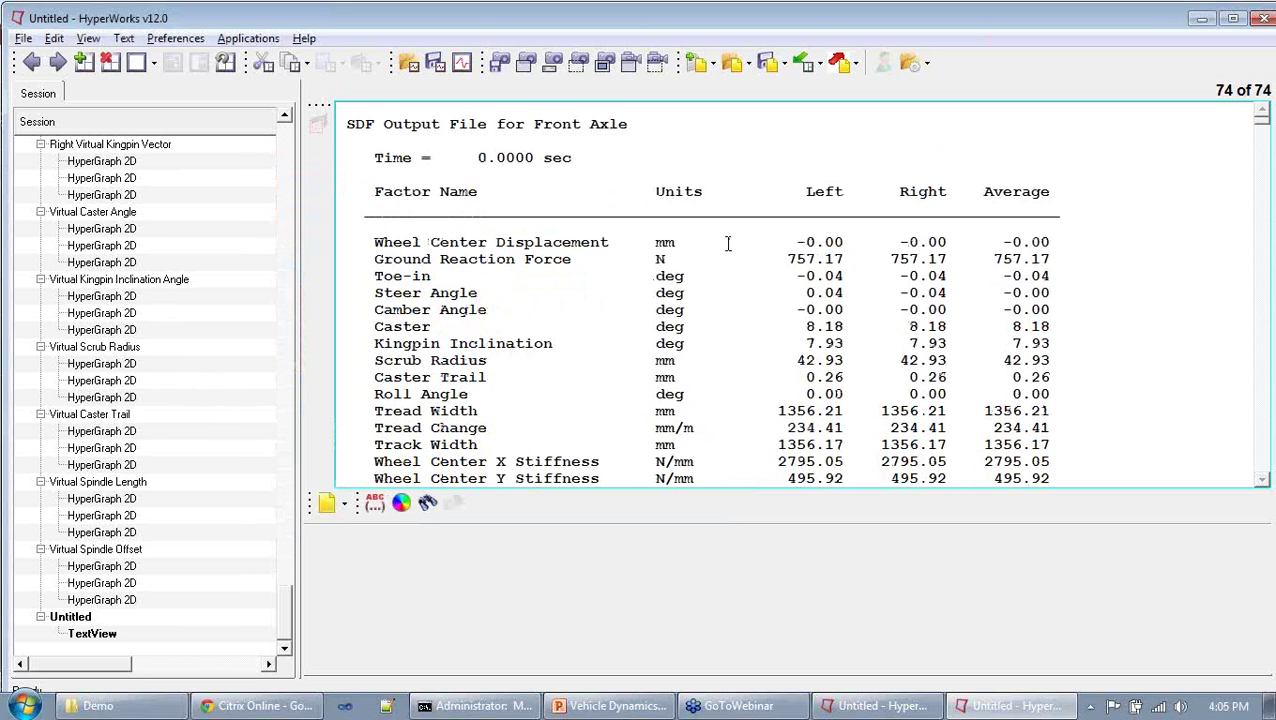
{"action": "scroll", "coordinate": [728, 245], "scroll_direction": "down", "scroll_amount": 2}
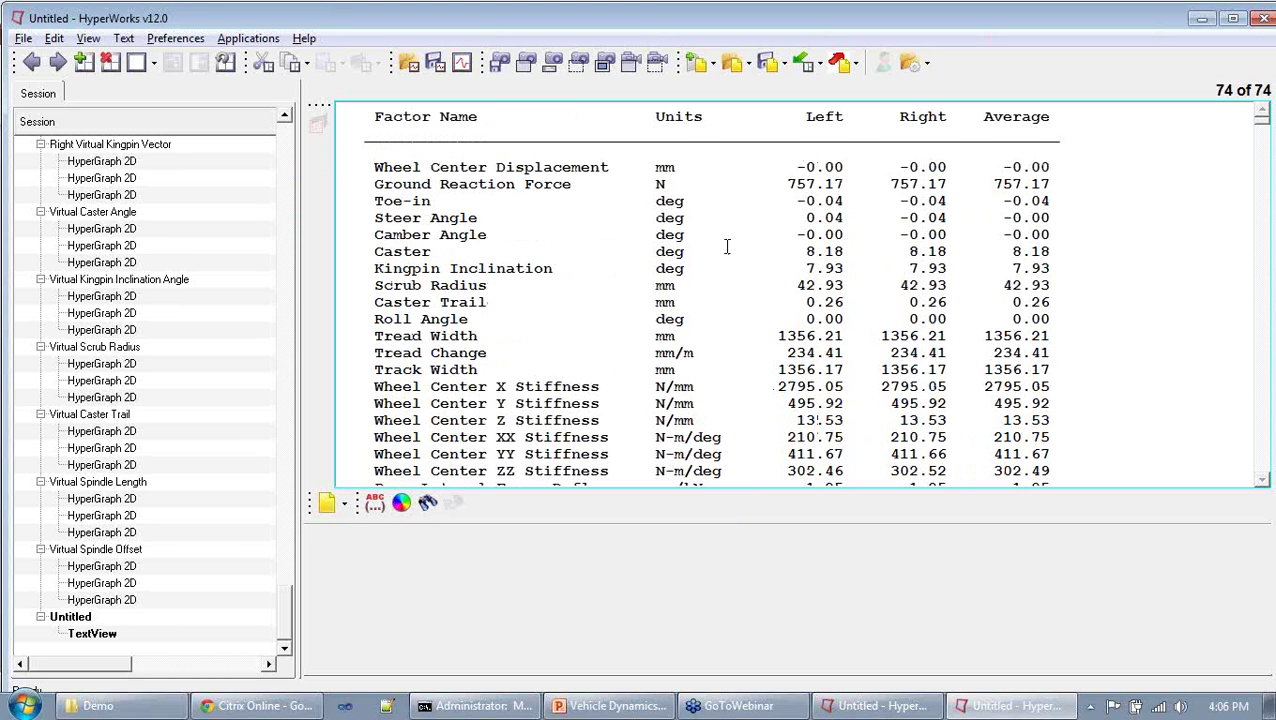
{"action": "scroll", "coordinate": [727, 247], "scroll_direction": "down", "scroll_amount": 7}
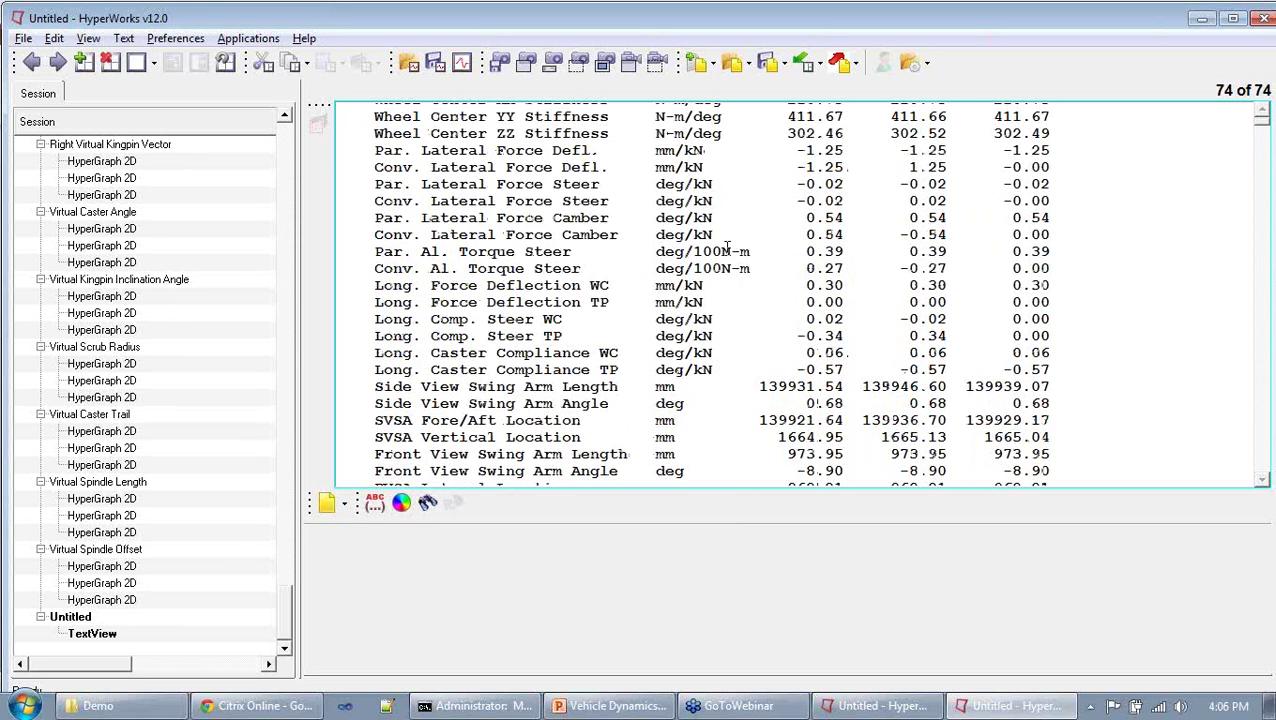
{"action": "scroll", "coordinate": [727, 250], "scroll_direction": "up", "scroll_amount": 7}
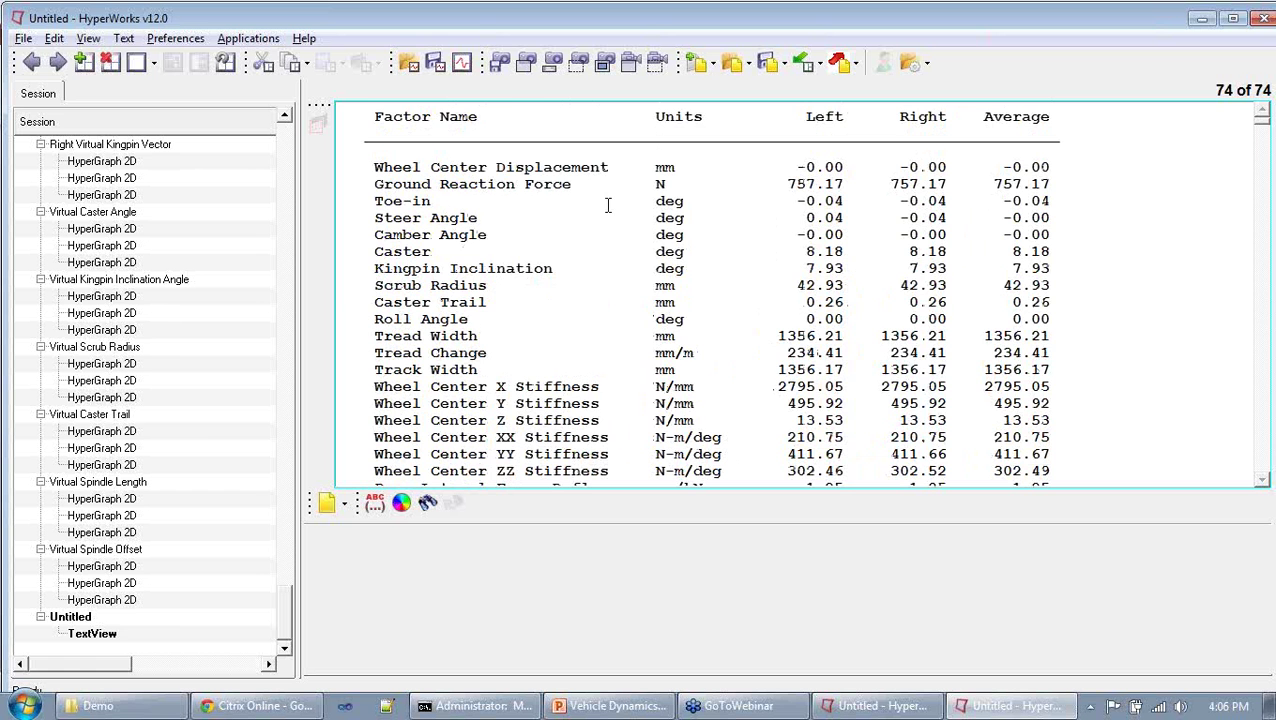
{"action": "scroll", "coordinate": [607, 205], "scroll_direction": "down", "scroll_amount": 2}
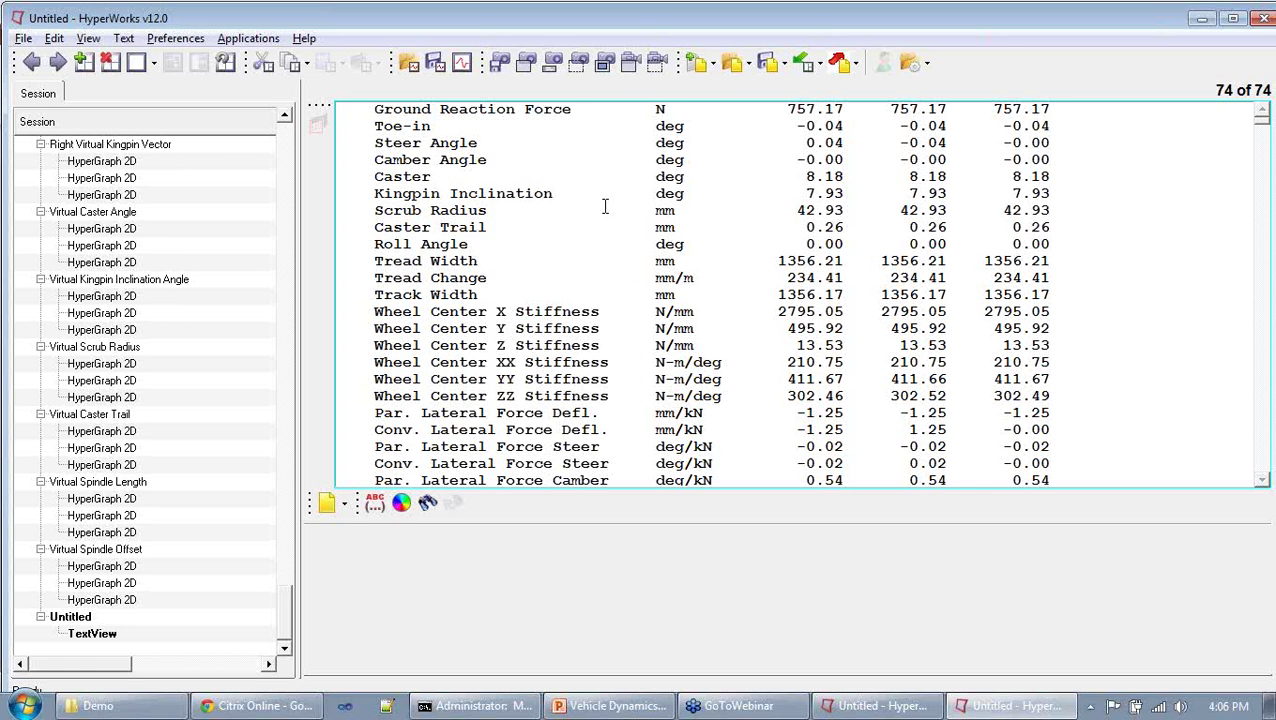
{"action": "scroll", "coordinate": [605, 206], "scroll_direction": "down", "scroll_amount": 4}
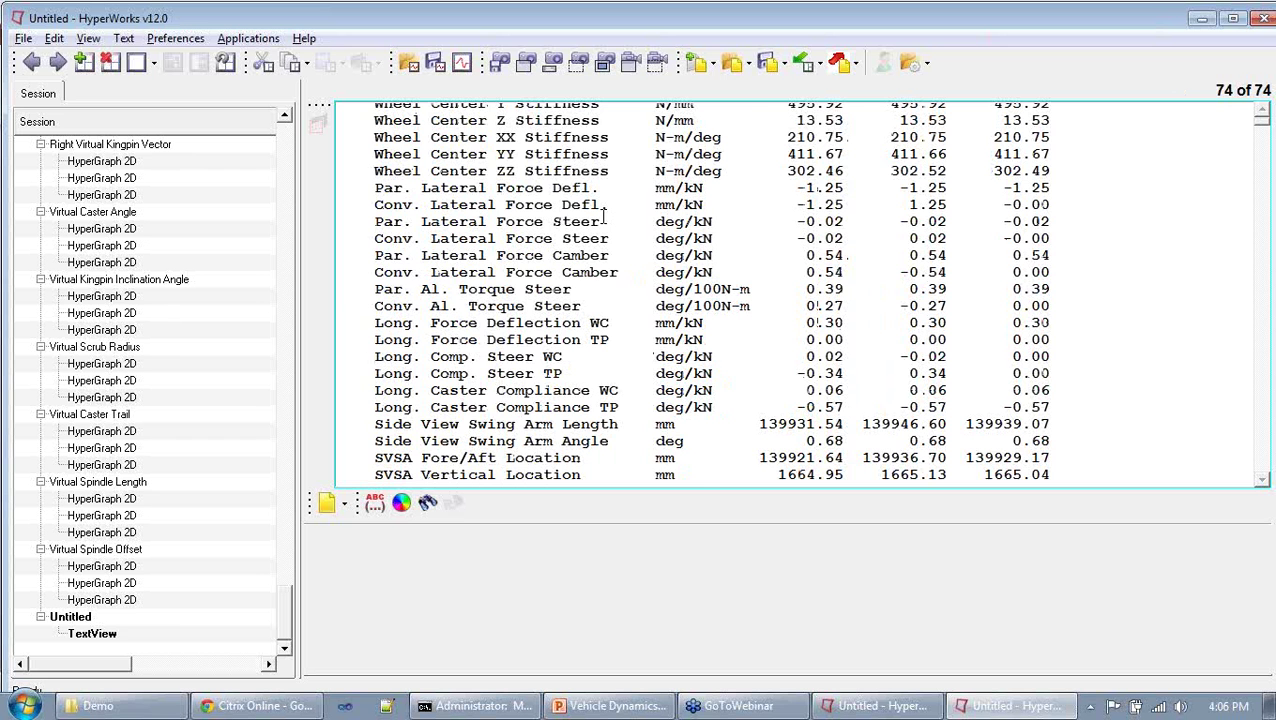
Examine the front axle ride, roll, anti-dive, Ackerman and virtual kingpin factors at time 0.0000 sec
{"action": "scroll", "coordinate": [604, 213], "scroll_direction": "down", "scroll_amount": 5}
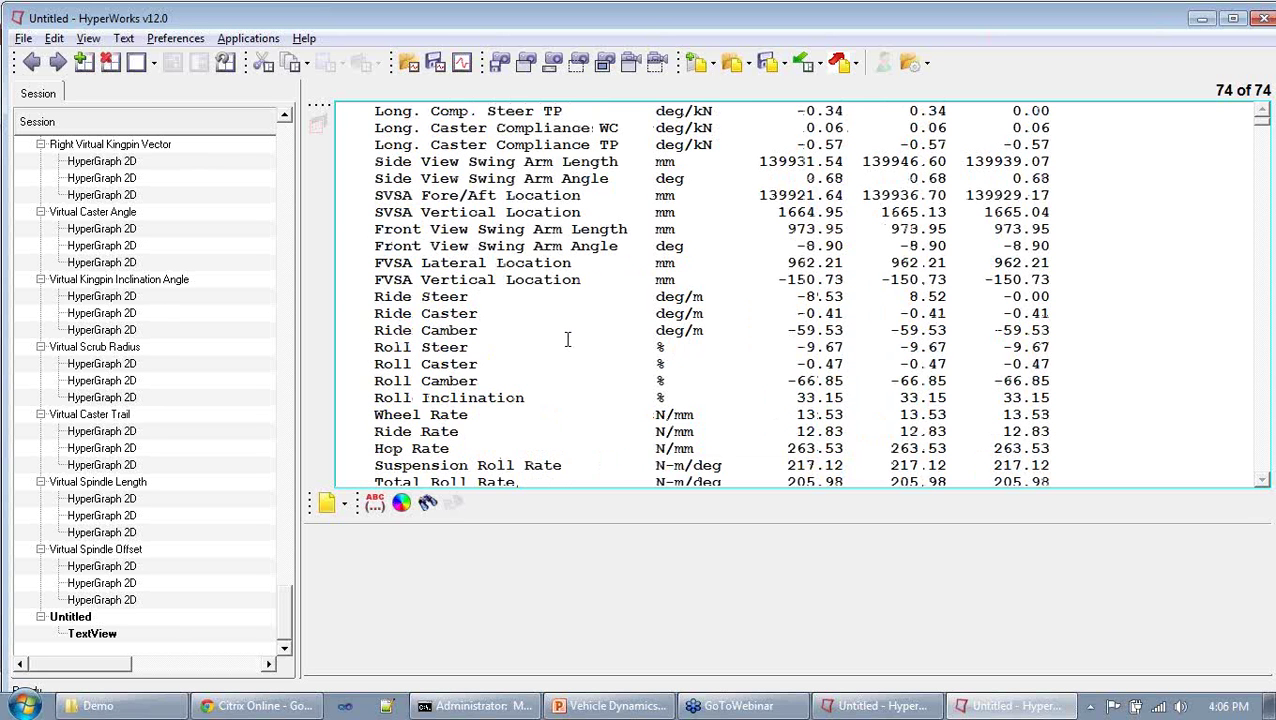
{"action": "scroll", "coordinate": [570, 355], "scroll_direction": "down", "scroll_amount": 8}
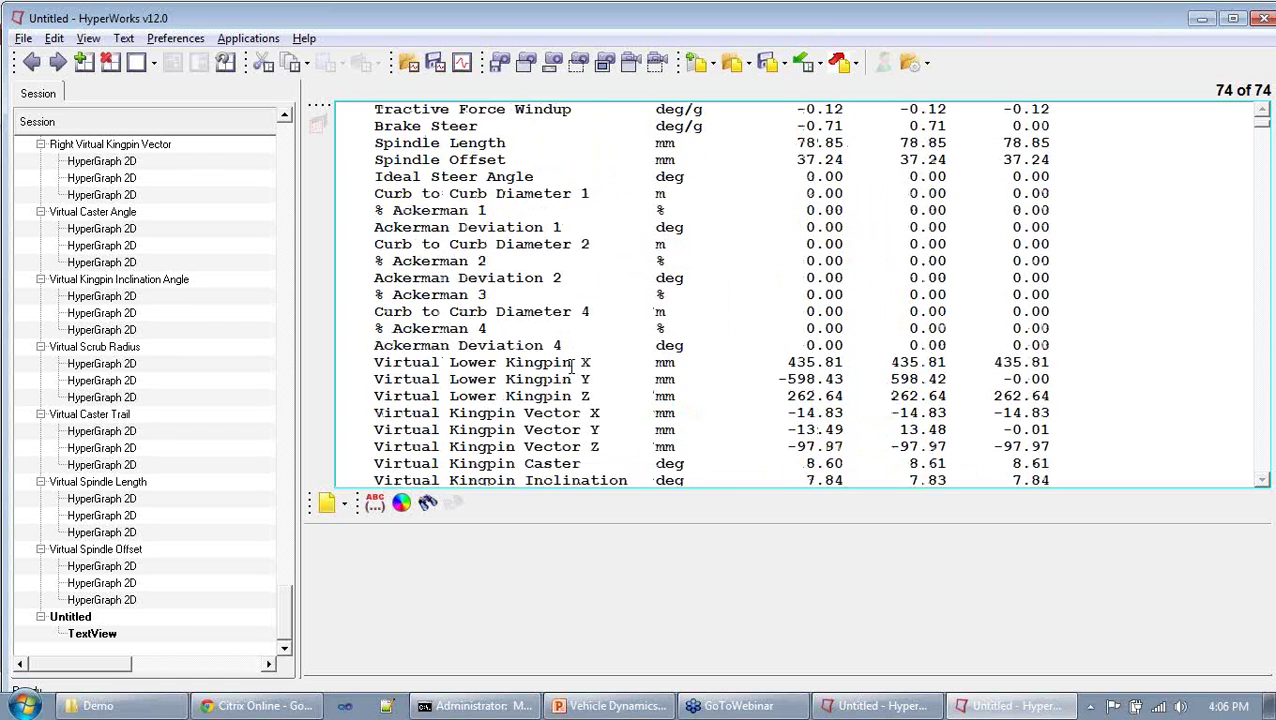
{"action": "scroll", "coordinate": [474, 338], "scroll_direction": "up", "scroll_amount": 2}
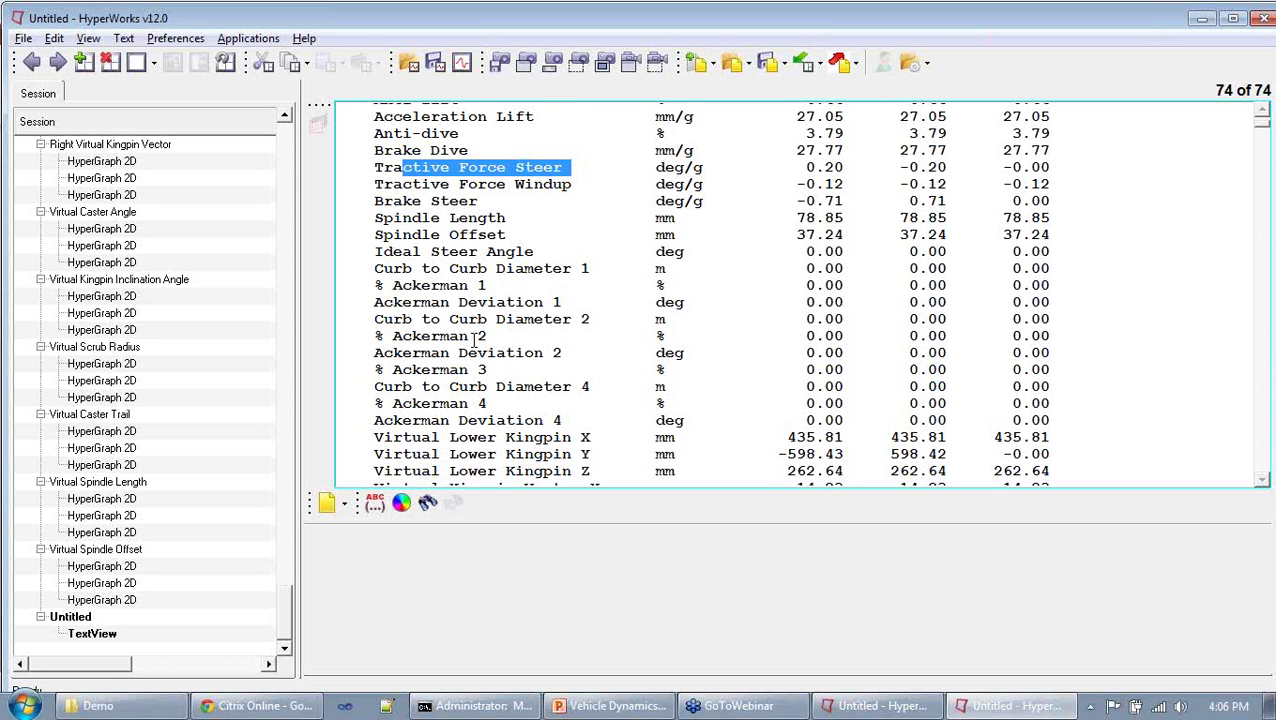
{"action": "scroll", "coordinate": [474, 338], "scroll_direction": "up", "scroll_amount": 7}
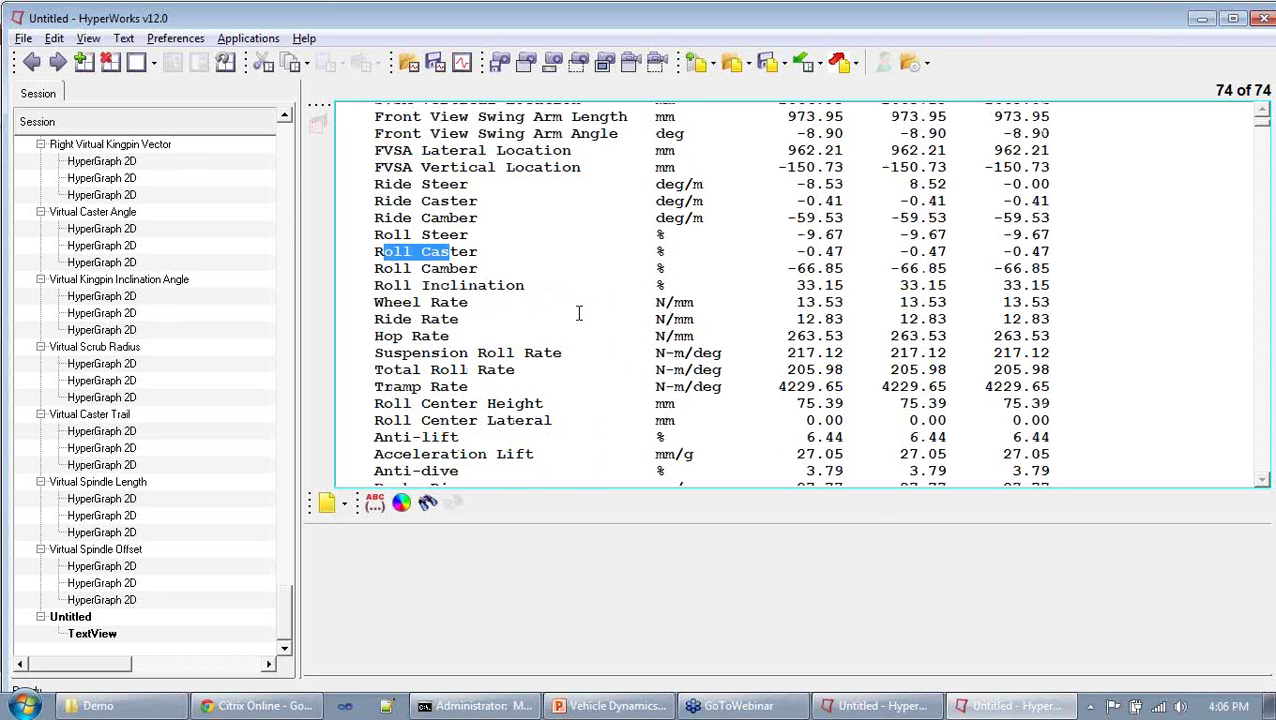
{"action": "scroll", "coordinate": [580, 340], "scroll_direction": "up", "scroll_amount": 4}
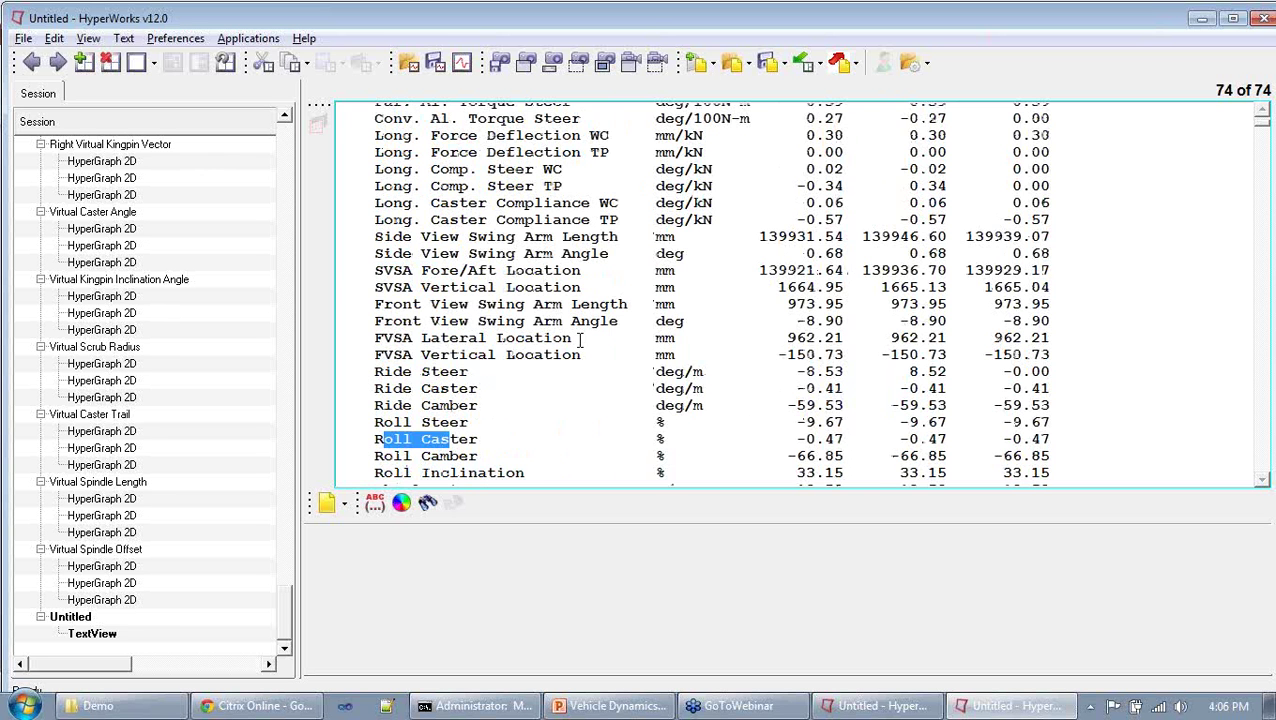
Return to the start of the front axle report and highlight the wheel center displacement row, the alignment factors and the left camber angle value
{"action": "scroll", "coordinate": [580, 340], "scroll_direction": "up", "scroll_amount": 12}
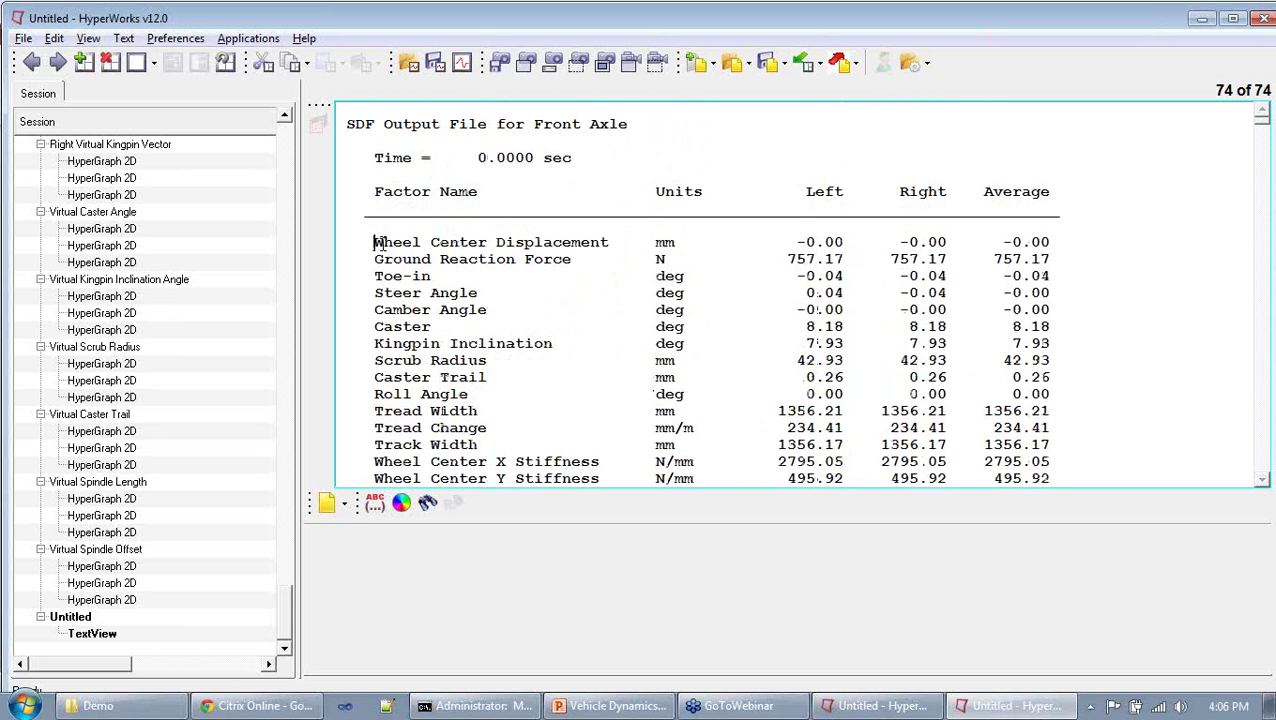
{"action": "left_click_drag", "start_coordinate": [378, 243], "coordinate": [1060, 233]}
{"action": "left_click", "coordinate": [684, 326]}
{"action": "left_click_drag", "start_coordinate": [582, 281], "coordinate": [968, 350]}
{"action": "left_click", "coordinate": [722, 325]}
{"action": "left_click_drag", "start_coordinate": [842, 310], "coordinate": [806, 310]}
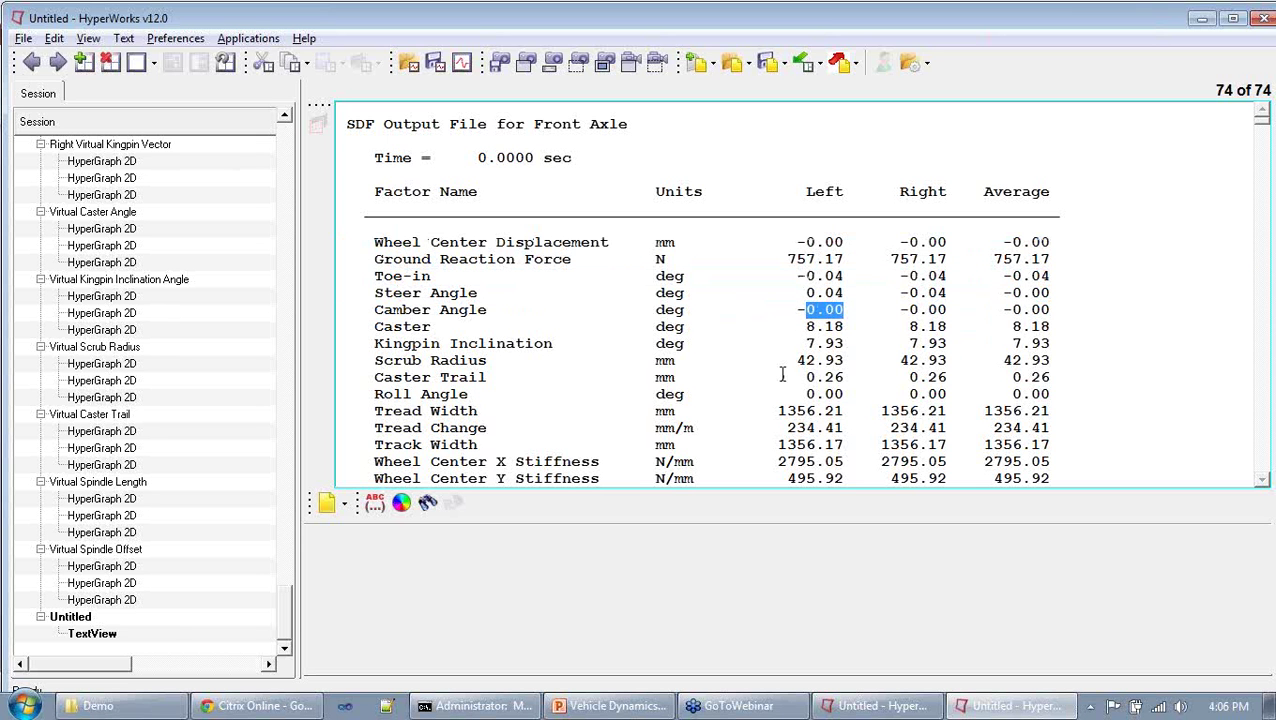
Find the Ride Caster factor and highlight its units and its left-side value
{"action": "scroll", "coordinate": [783, 375], "scroll_direction": "down", "scroll_amount": 1}
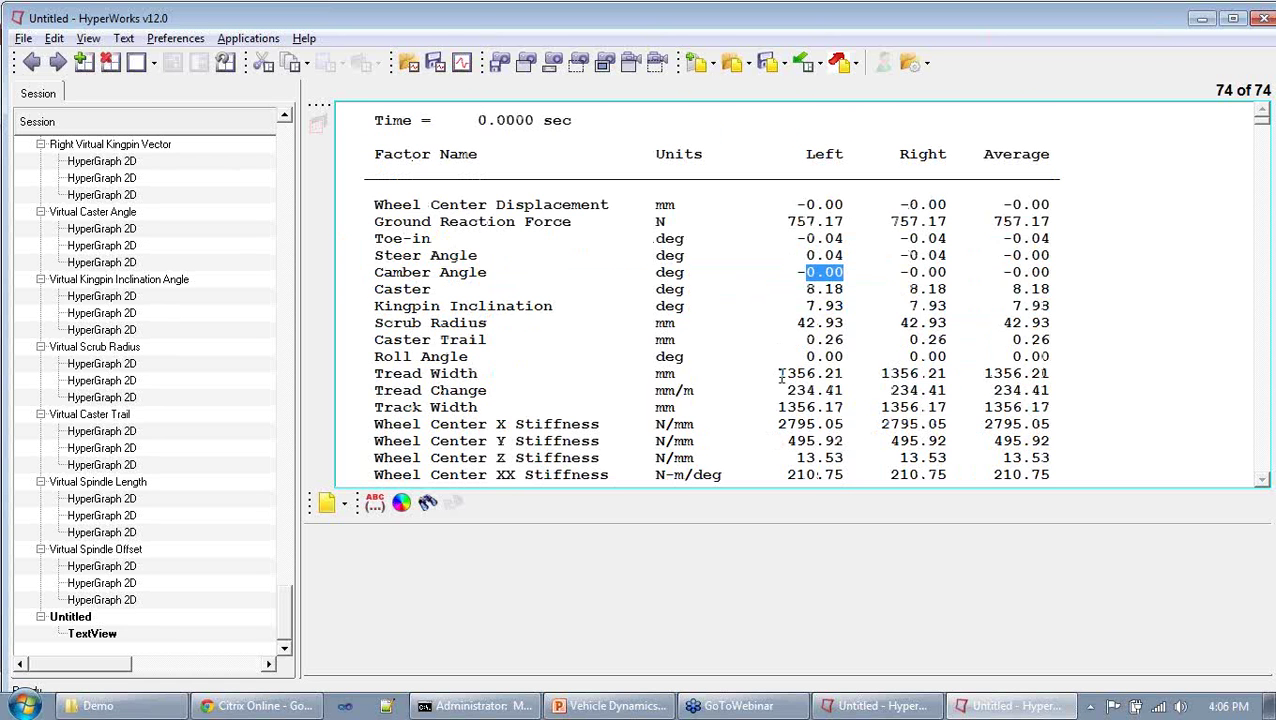
{"action": "scroll", "coordinate": [781, 376], "scroll_direction": "down", "scroll_amount": 8}
{"action": "scroll", "coordinate": [781, 376], "scroll_direction": "down", "scroll_amount": 3}
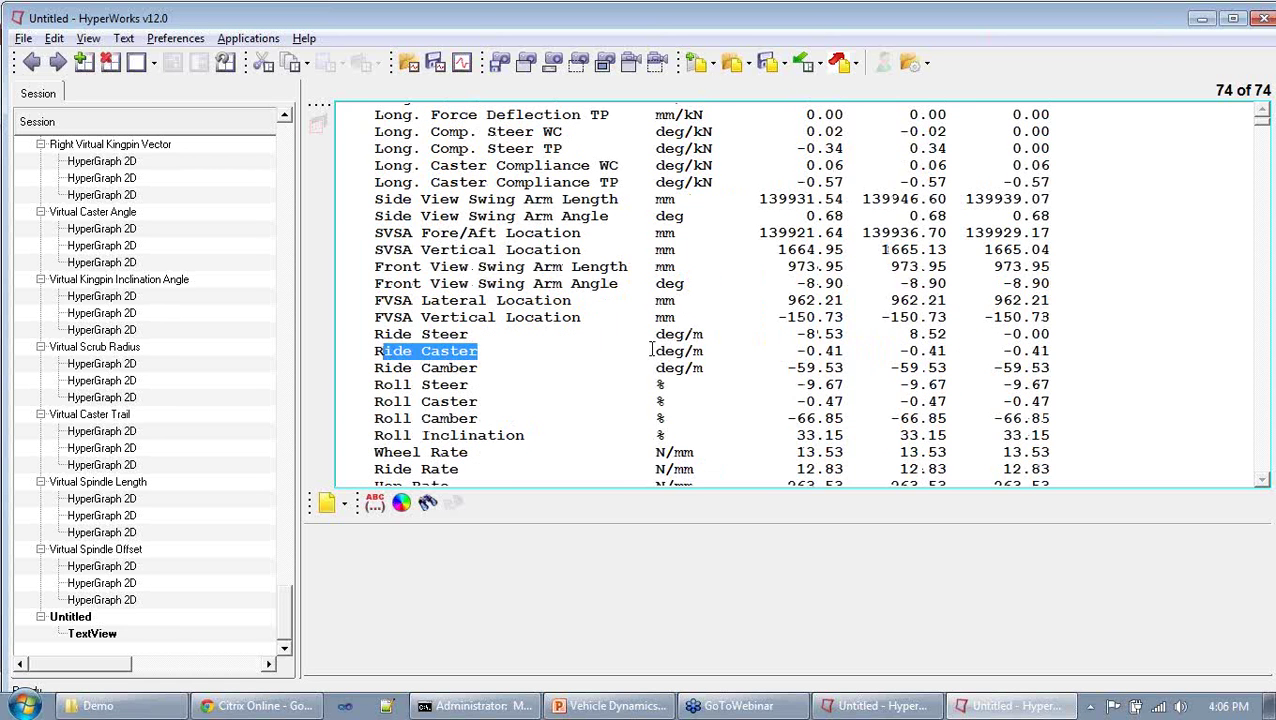
{"action": "left_click_drag", "start_coordinate": [653, 351], "coordinate": [704, 351]}
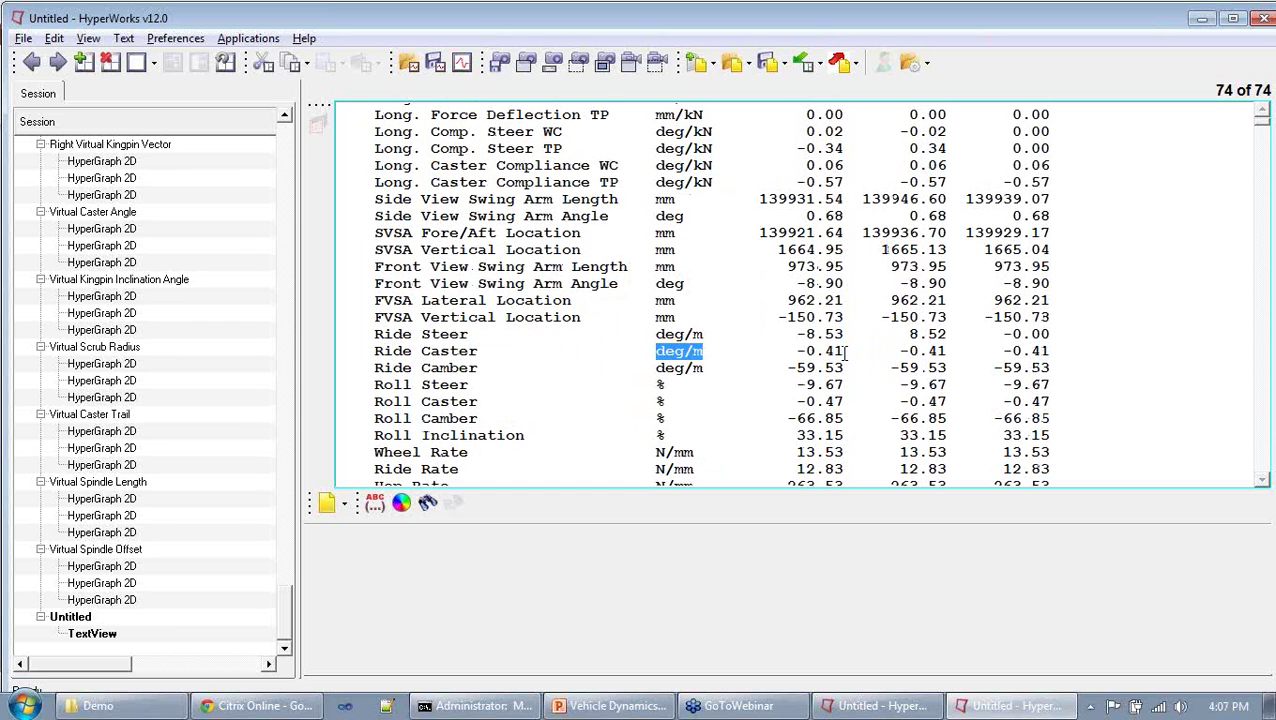
{"action": "left_click_drag", "start_coordinate": [844, 352], "coordinate": [797, 351]}
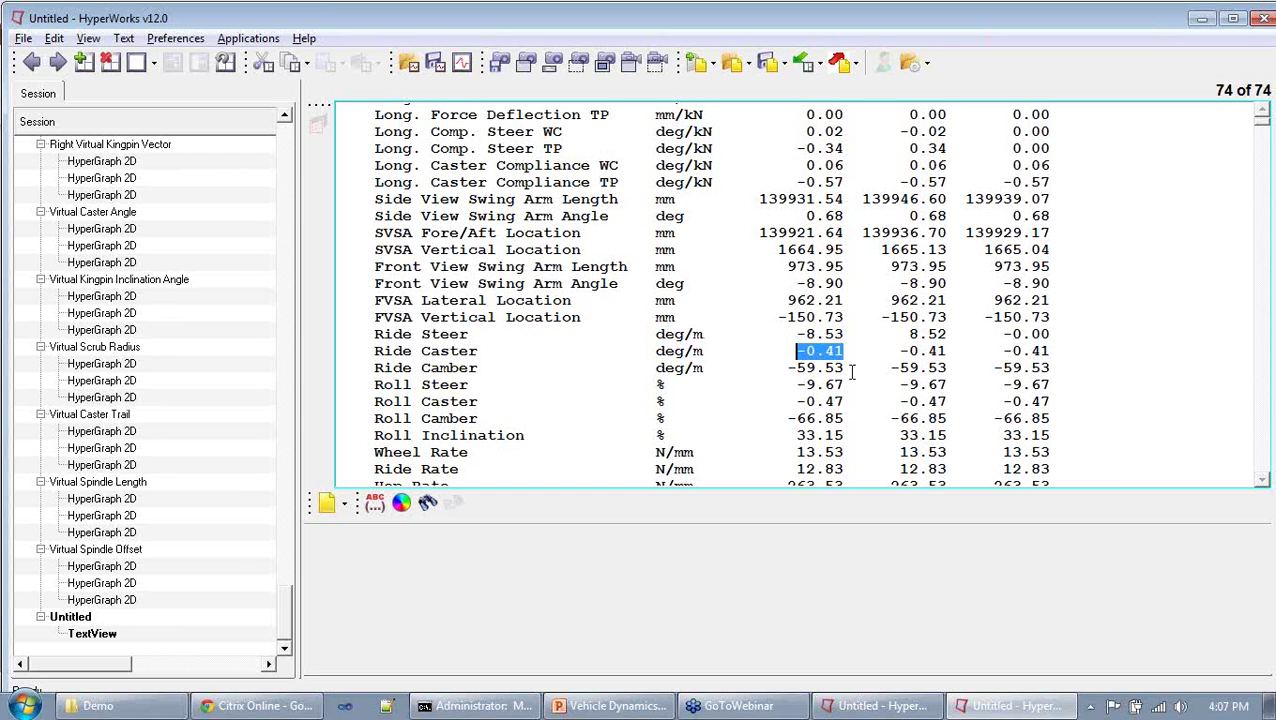
Highlight the left-side value and the units of the Ride Camber factor, and clear the highlighting
{"action": "left_click_drag", "start_coordinate": [845, 368], "coordinate": [787, 368]}
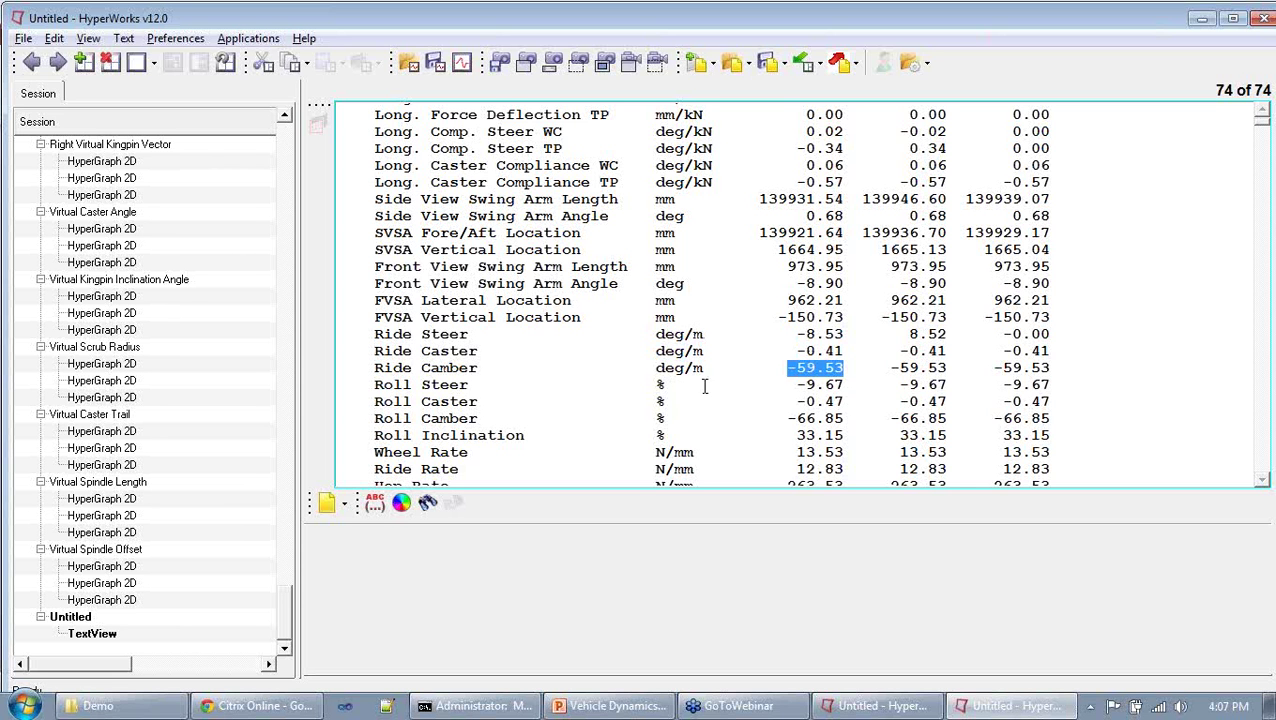
{"action": "left_click_drag", "start_coordinate": [704, 368], "coordinate": [694, 368]}
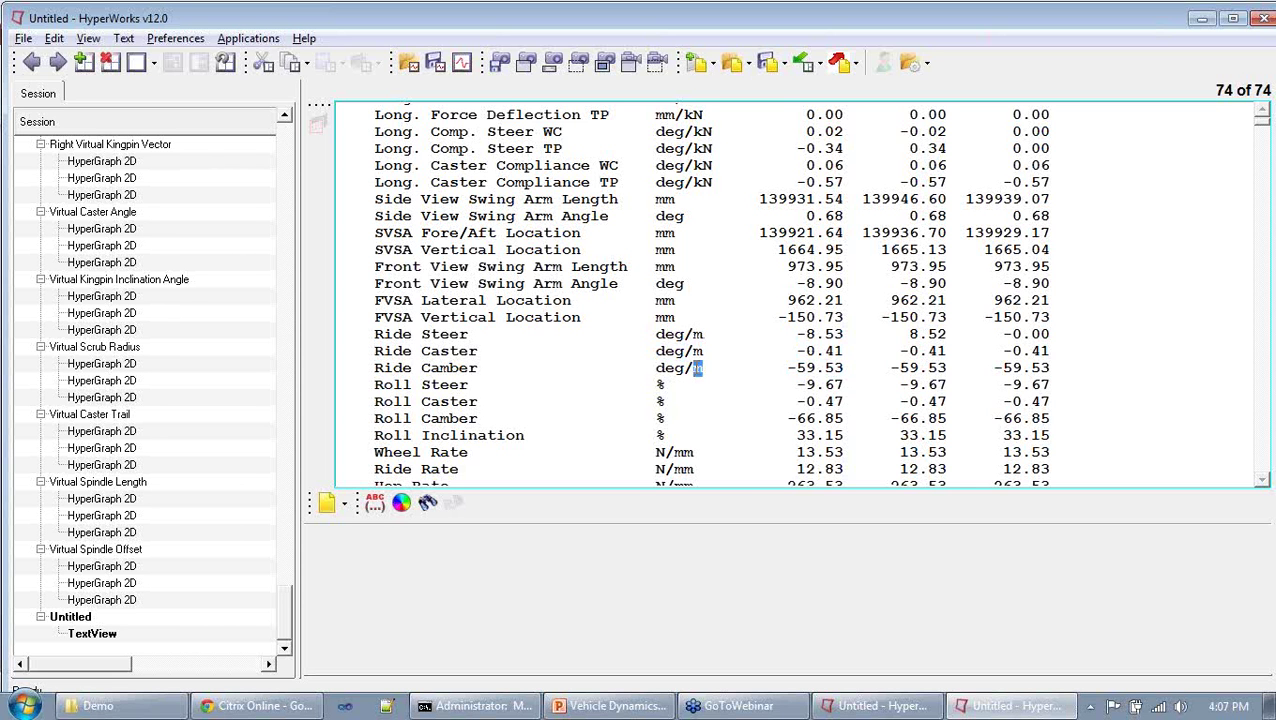
{"action": "left_click", "coordinate": [675, 386]}
{"action": "left_click", "coordinate": [522, 368]}
{"action": "left_click_drag", "start_coordinate": [706, 368], "coordinate": [675, 373]}
{"action": "left_click", "coordinate": [673, 401]}
{"action": "left_click_drag", "start_coordinate": [847, 363], "coordinate": [792, 367]}
{"action": "left_click", "coordinate": [801, 384]}
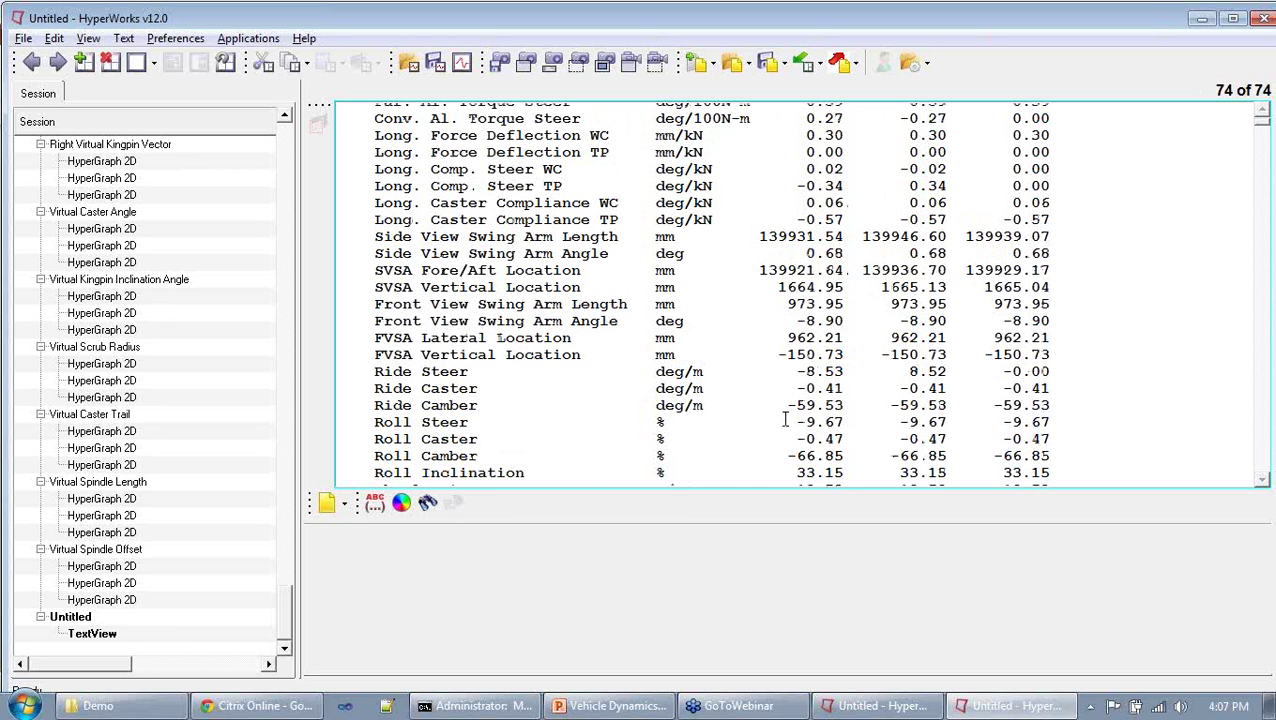
Skim the front axle factors through the report's successive time blocks, past the one at 4.1000 sec
{"action": "scroll", "coordinate": [785, 419], "scroll_direction": "up", "scroll_amount": 1}
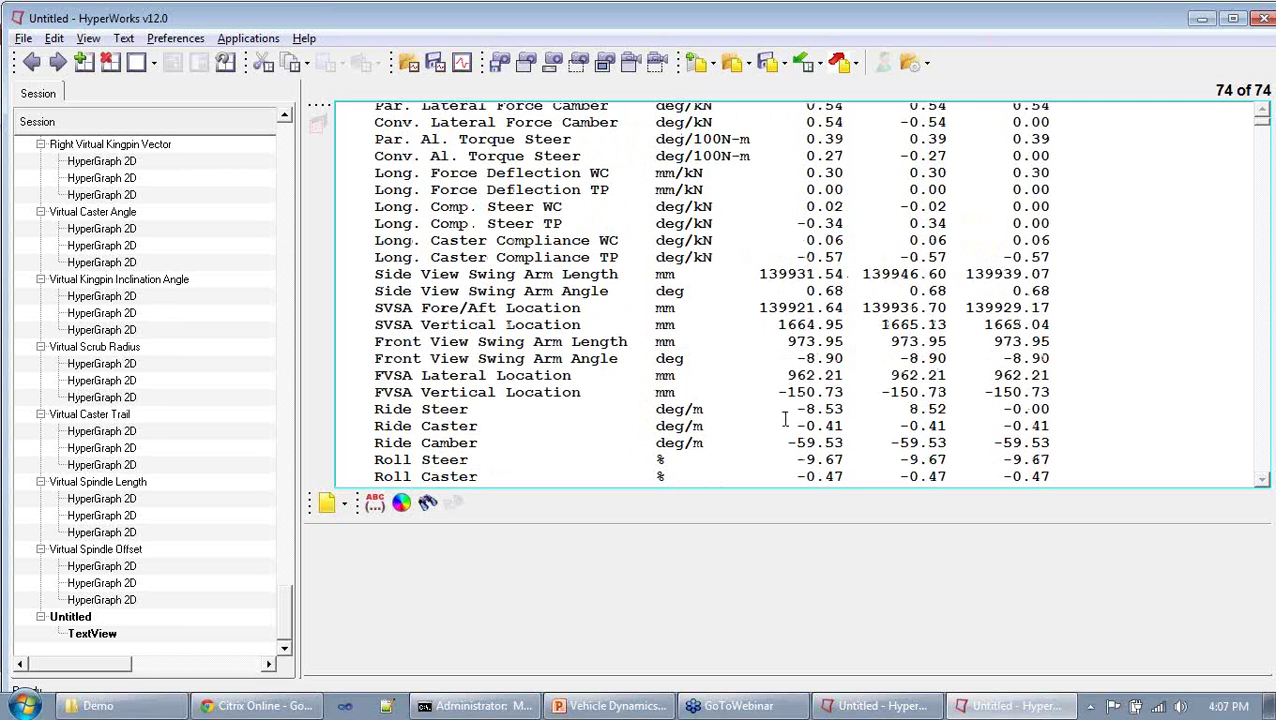
{"action": "scroll", "coordinate": [785, 419], "scroll_direction": "down", "scroll_amount": 4}
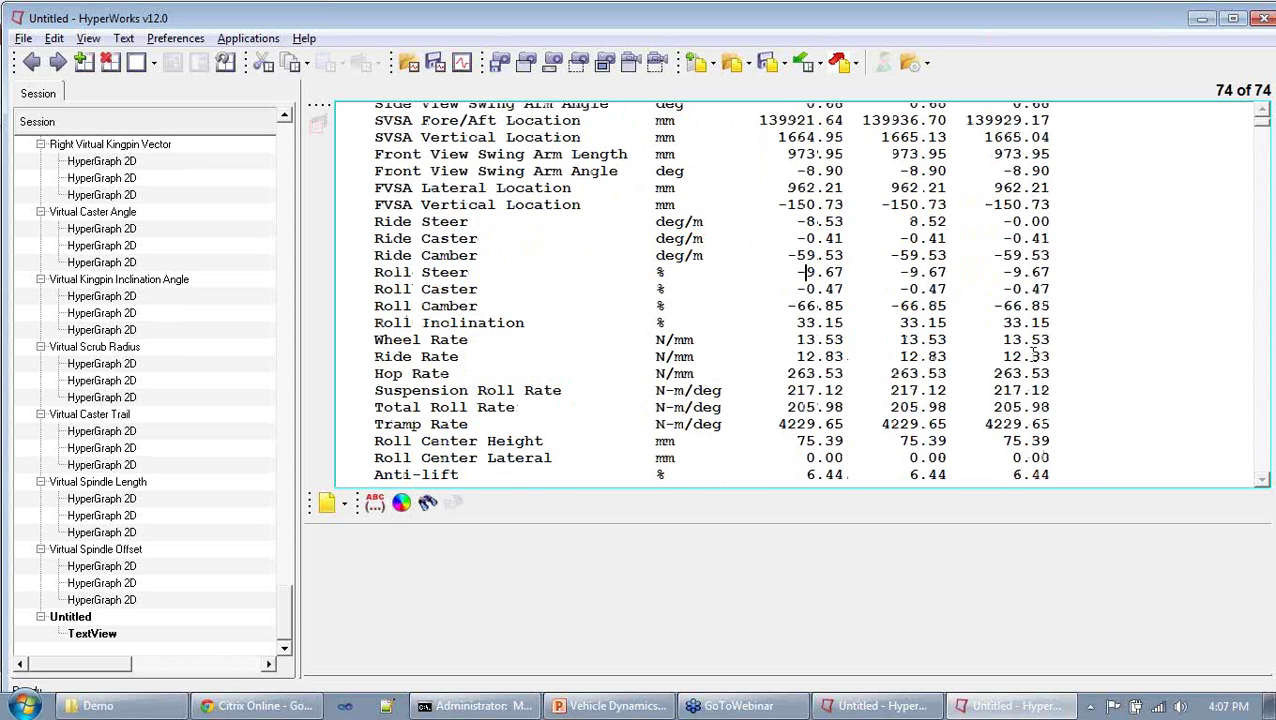
{"action": "scroll", "coordinate": [1033, 350], "scroll_direction": "up", "scroll_amount": 10}
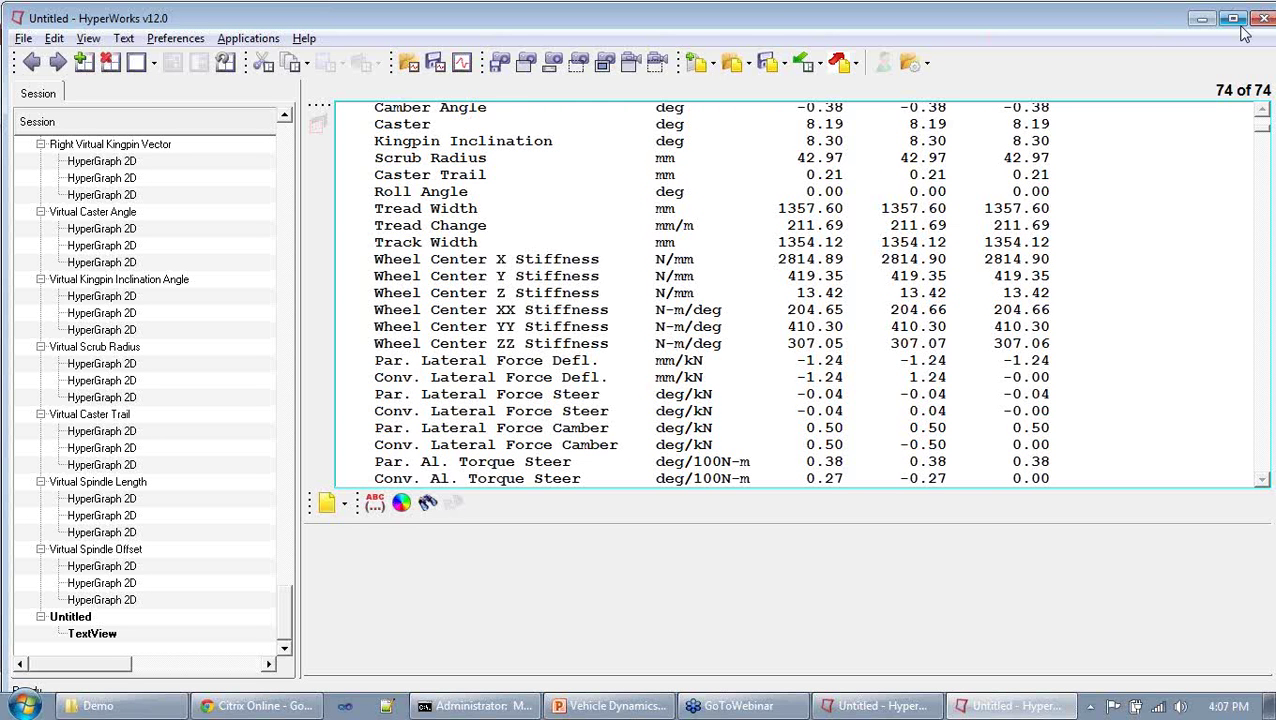
{"action": "scroll", "coordinate": [753, 207], "scroll_direction": "down", "scroll_amount": 10}
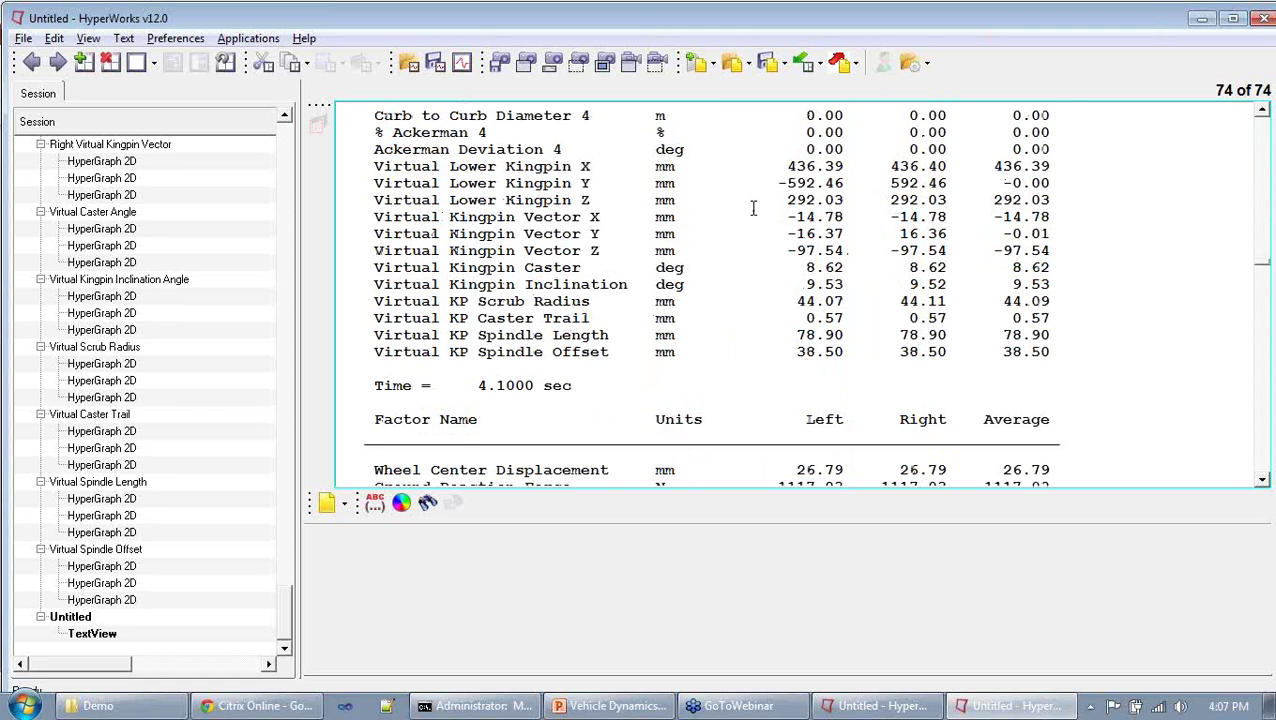
{"action": "scroll", "coordinate": [753, 207], "scroll_direction": "down", "scroll_amount": 5}
{"action": "scroll", "coordinate": [748, 207], "scroll_direction": "down", "scroll_amount": 4}
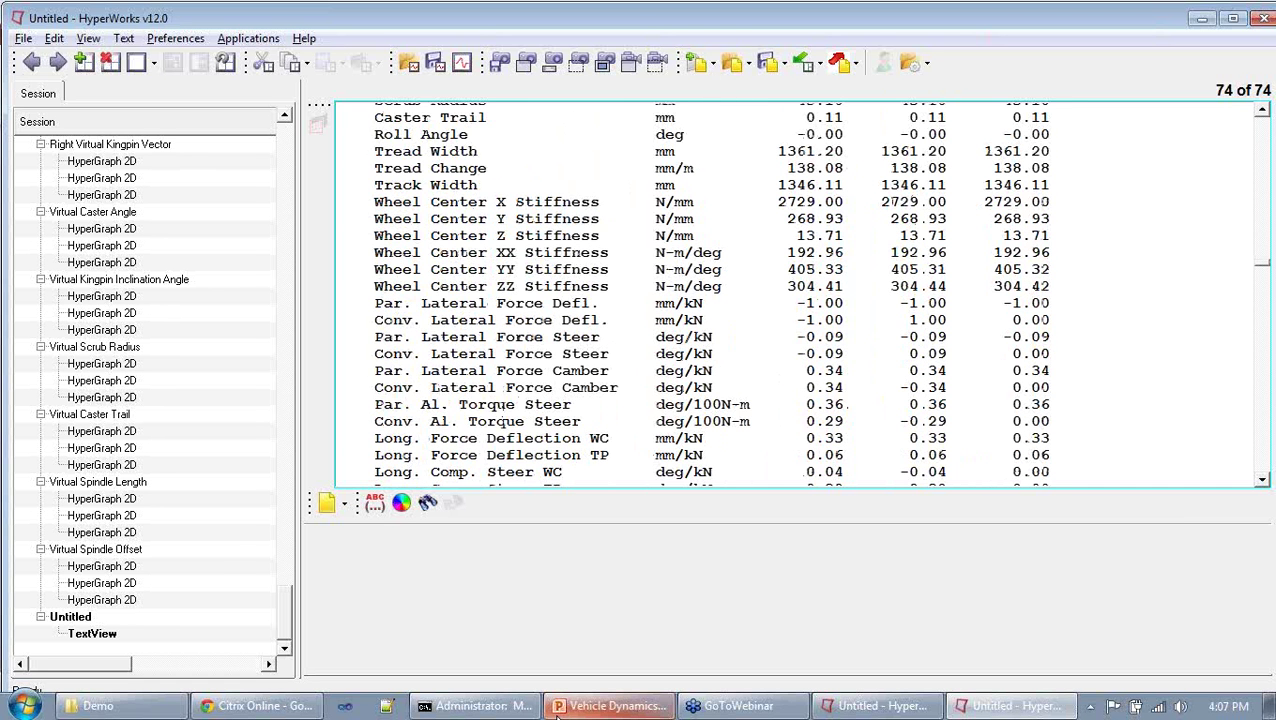
Switch to the PowerPoint presentation Vehicle Dynamics Through MBD.pptx and start the slide show from slide 42
{"action": "mouse_move", "coordinate": [606, 714]}
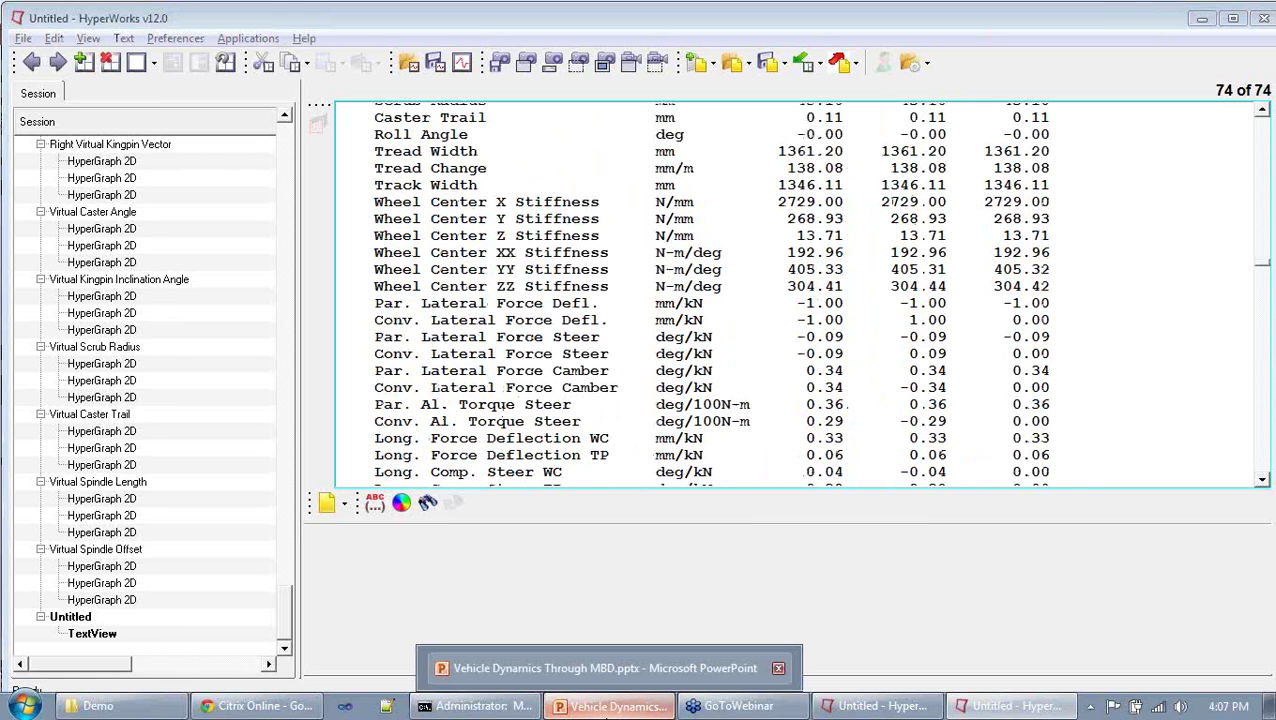
{"action": "left_click", "coordinate": [608, 666]}
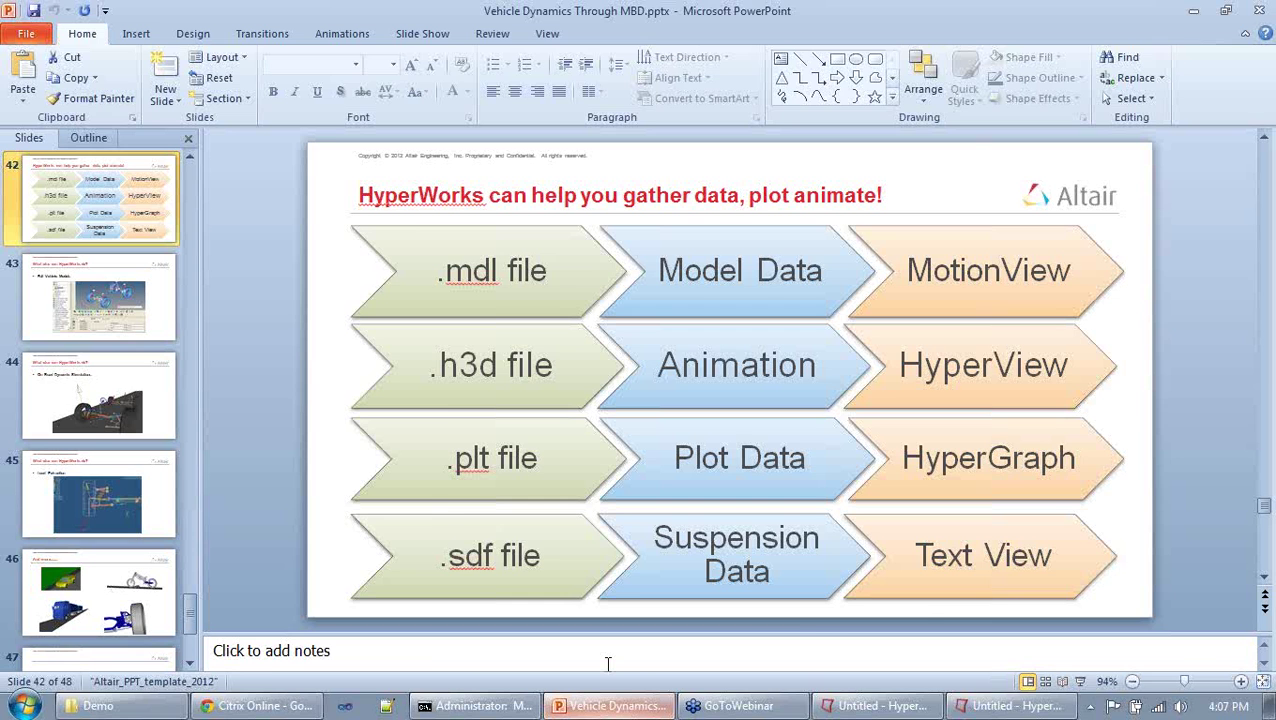
{"action": "key", "text": "shift+F5"}
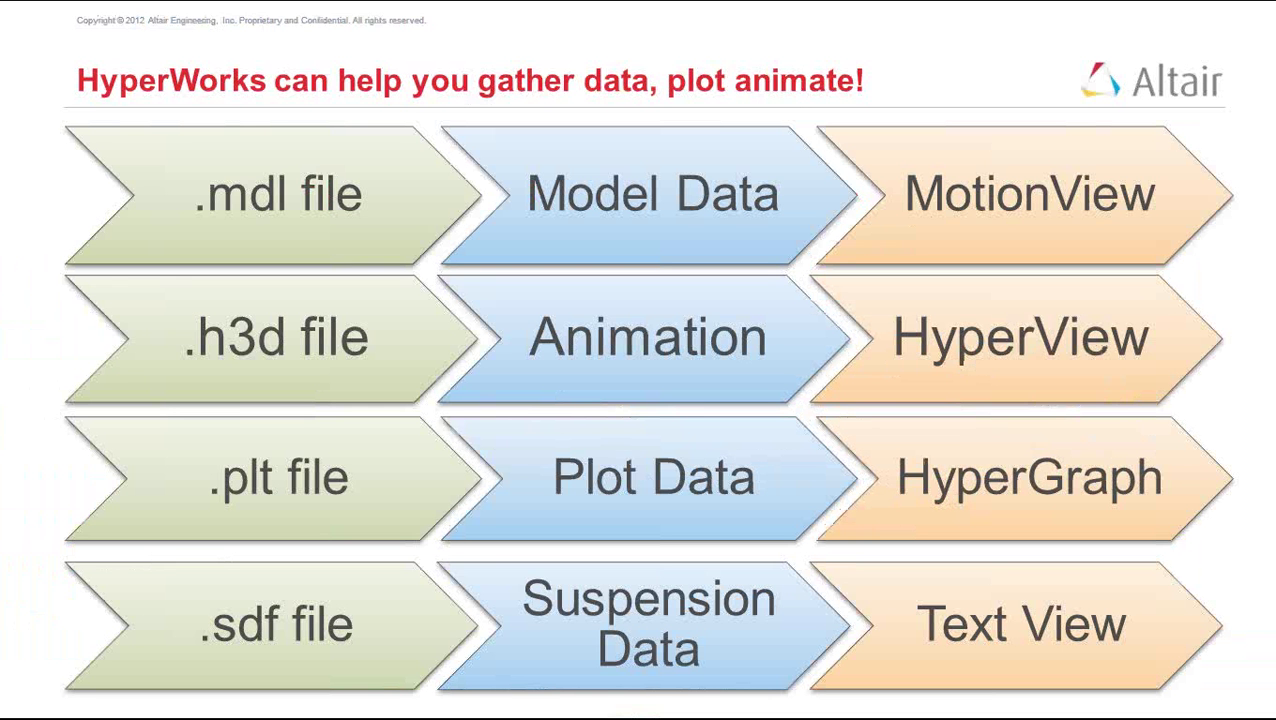